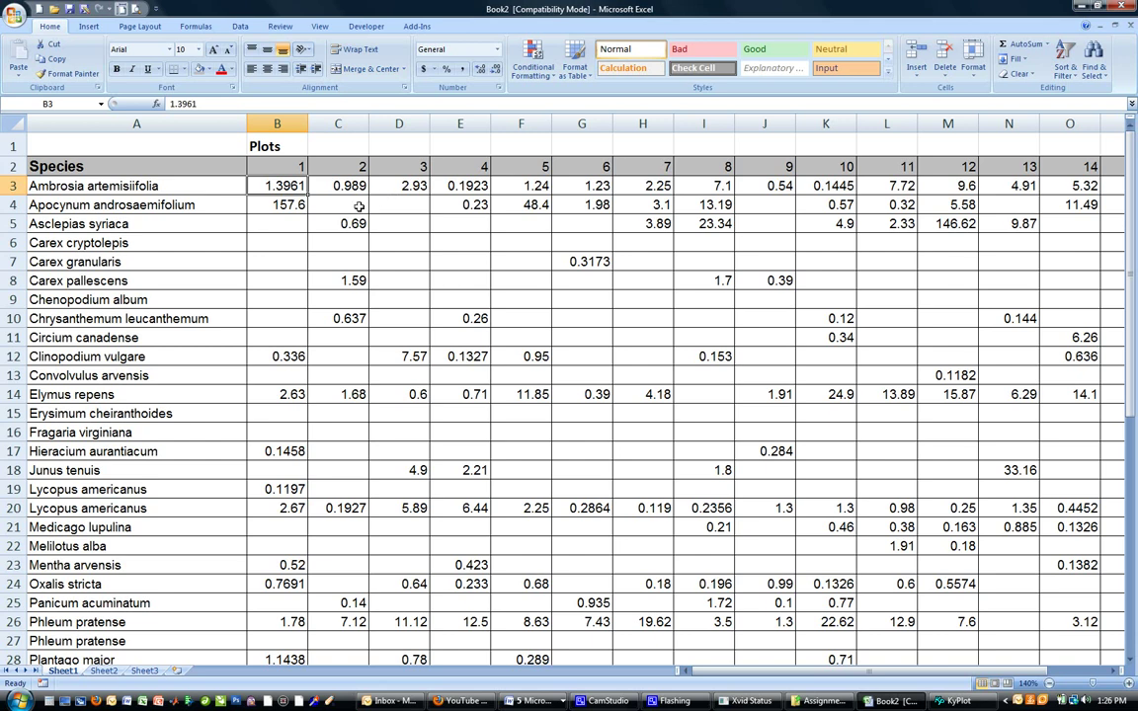
Insert two blank columns between the plot 1 and plot 2 columns
left_click(335, 122)
right_click(336, 123)
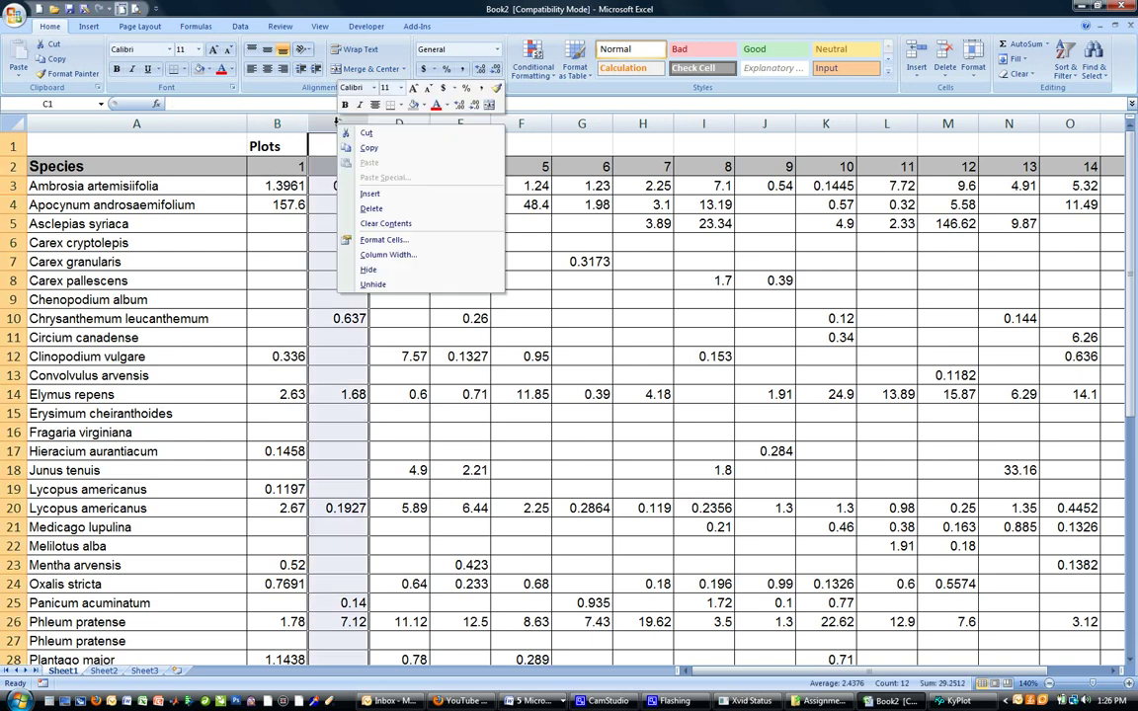
left_click(371, 195)
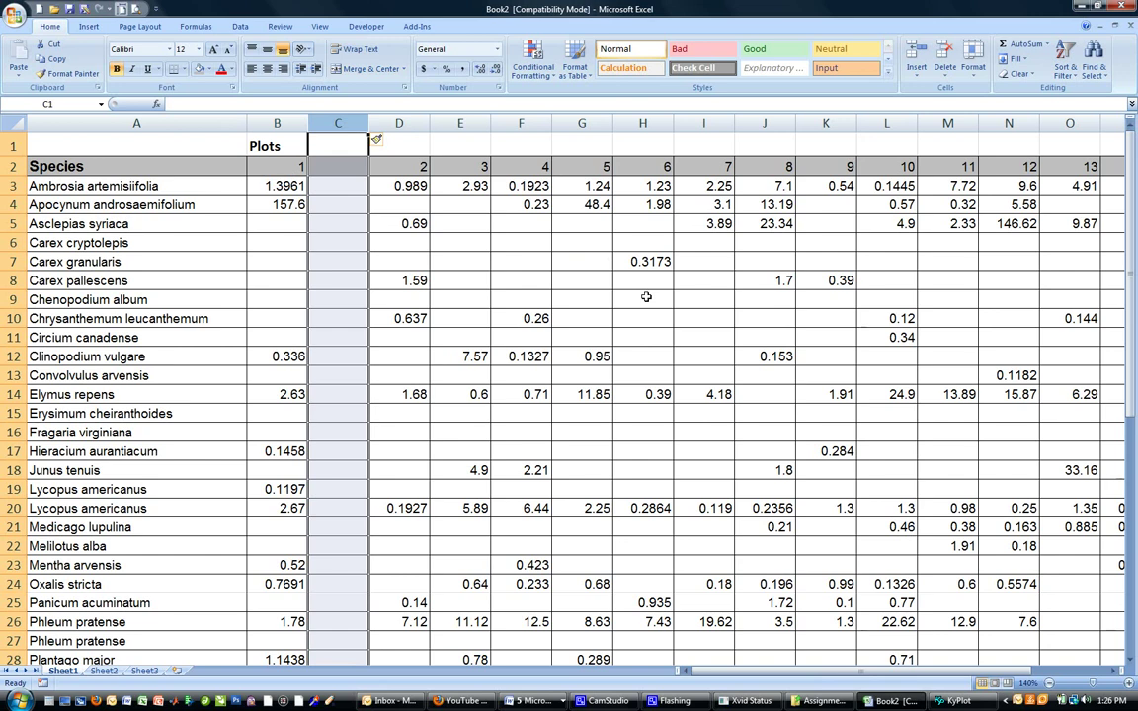
key("ctrl+shift+plus")
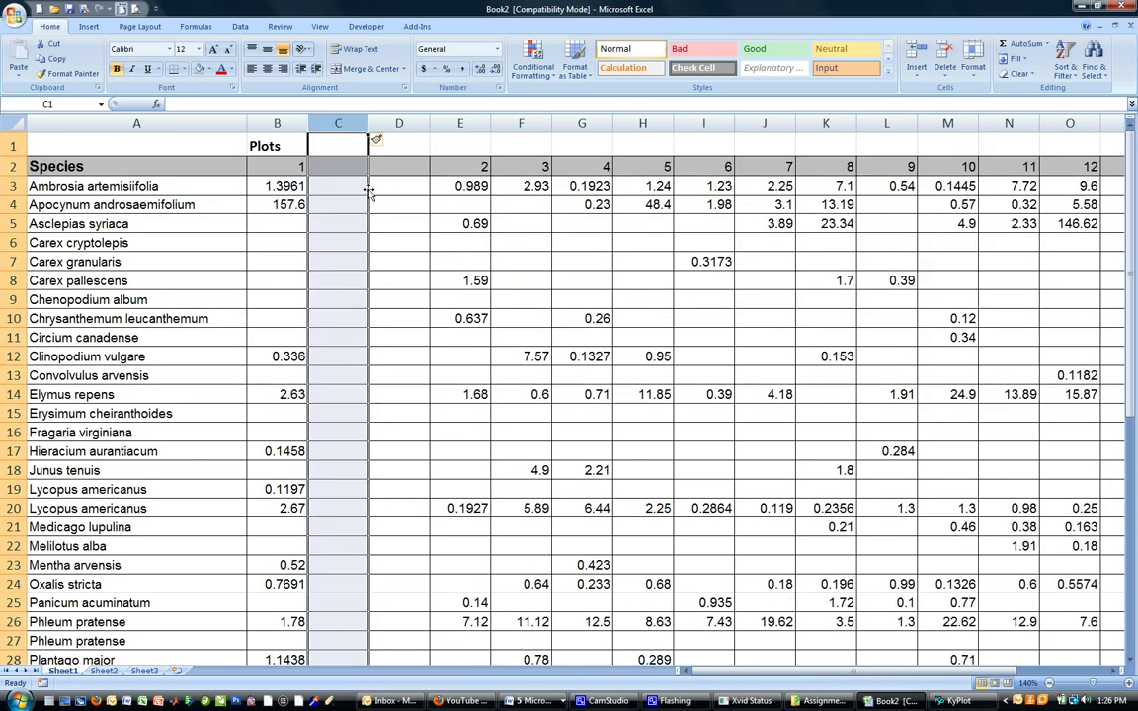
Enter the header "Pi" in cell C2, beside the plot 1 heading
left_click(338, 167)
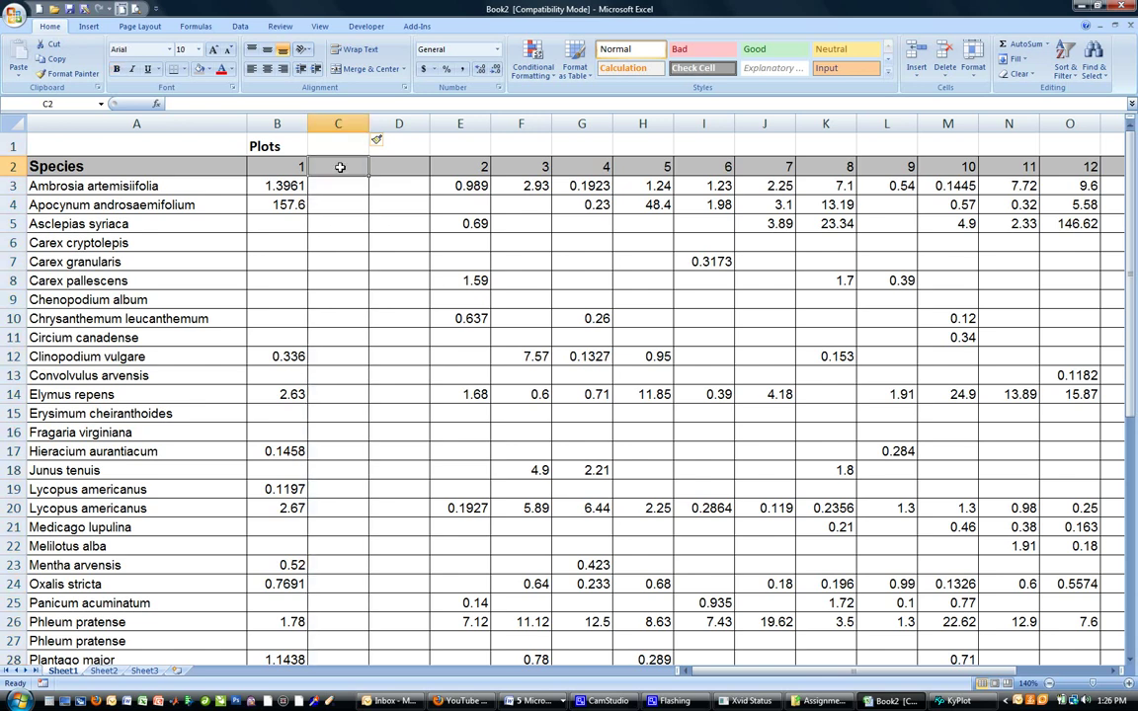
type("Pi")
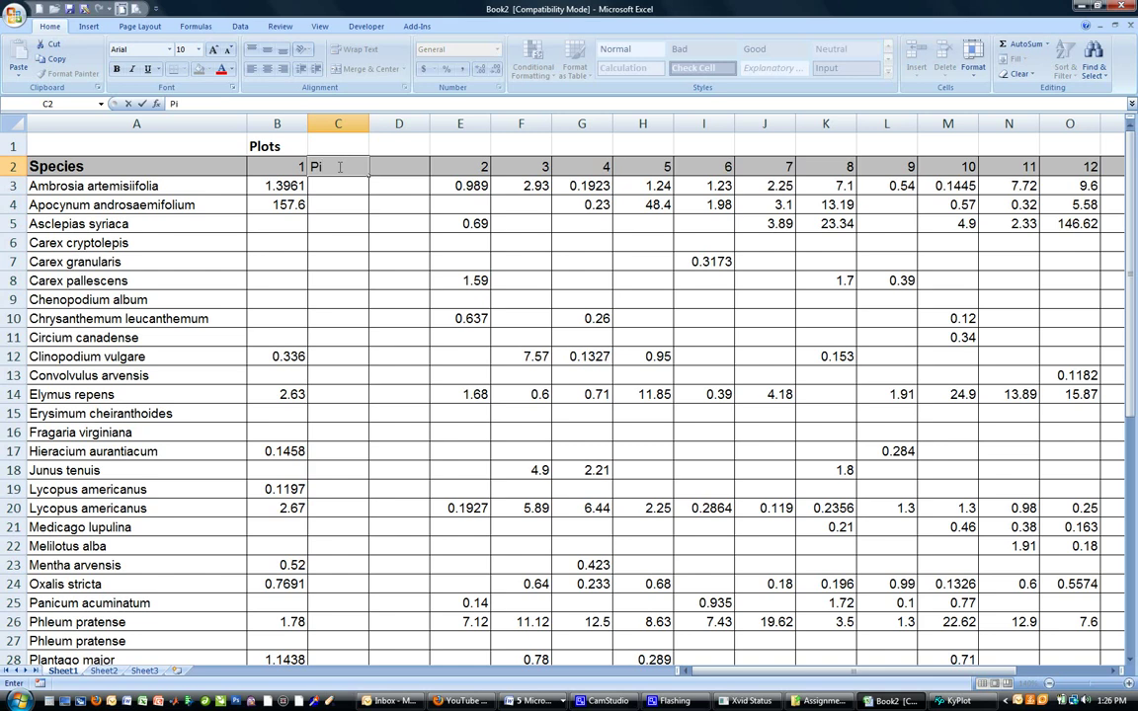
key("Return")
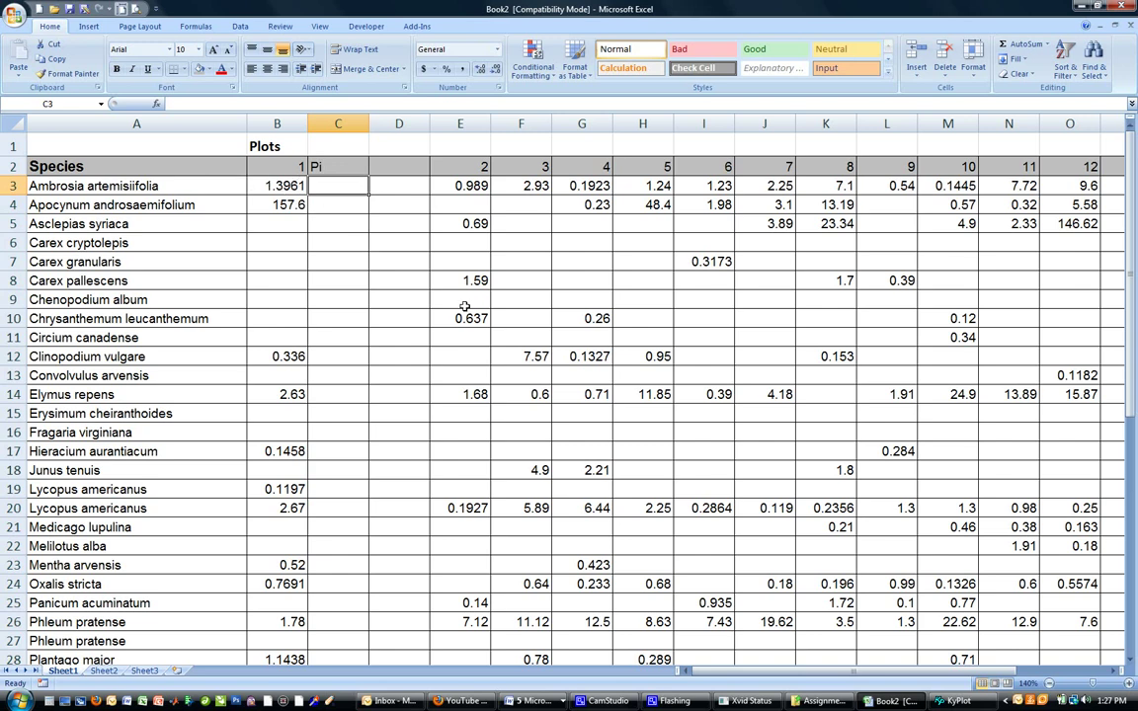
Enter the formula =B3/SUM(B3:B51) in C3 to calculate the first species' proportion of the plot 1 total
type("=")
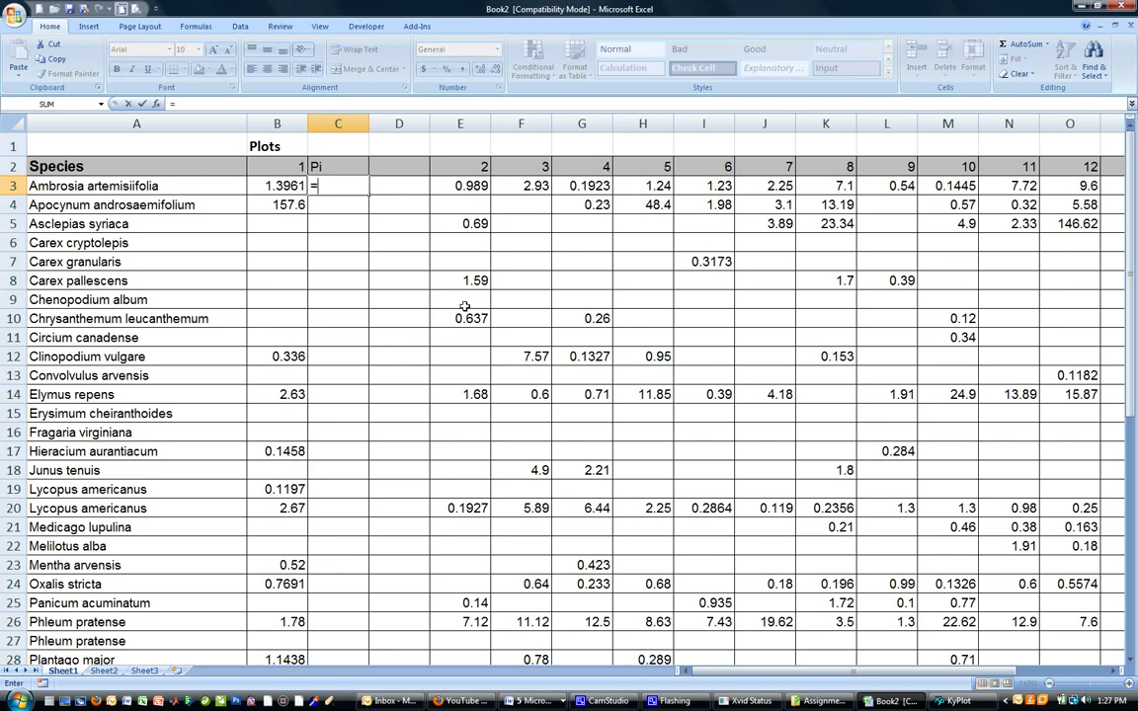
left_click(280, 186)
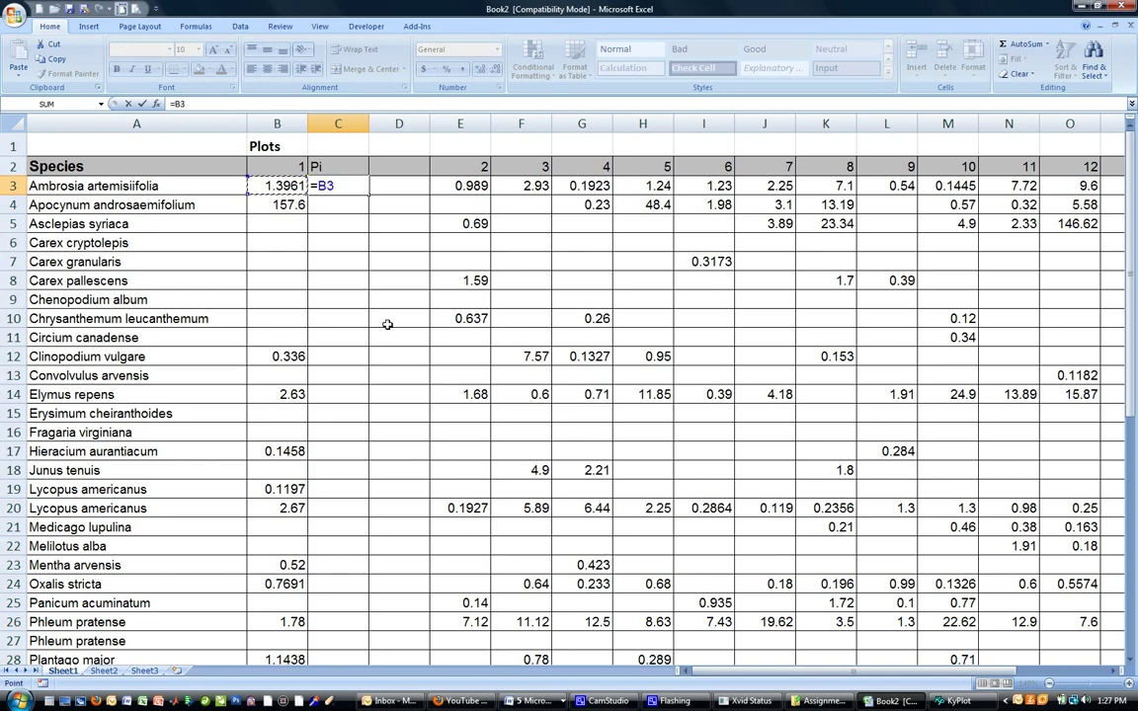
type("/sum(")
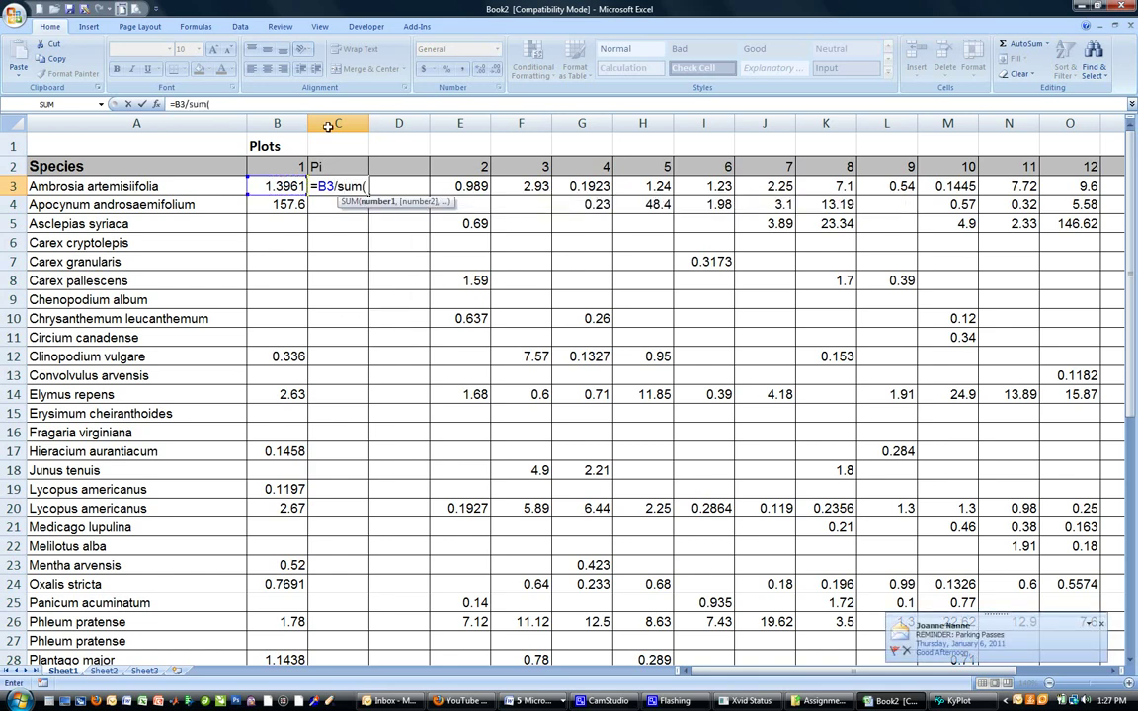
left_click_drag(267, 187, 281, 646)
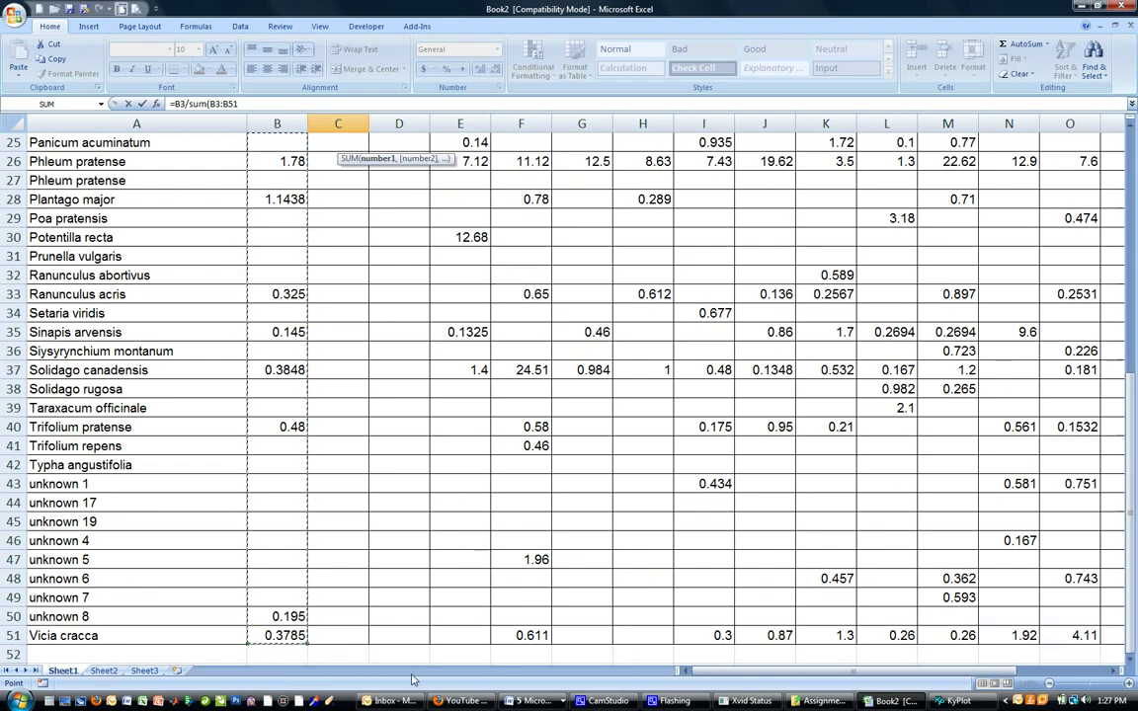
type(")")
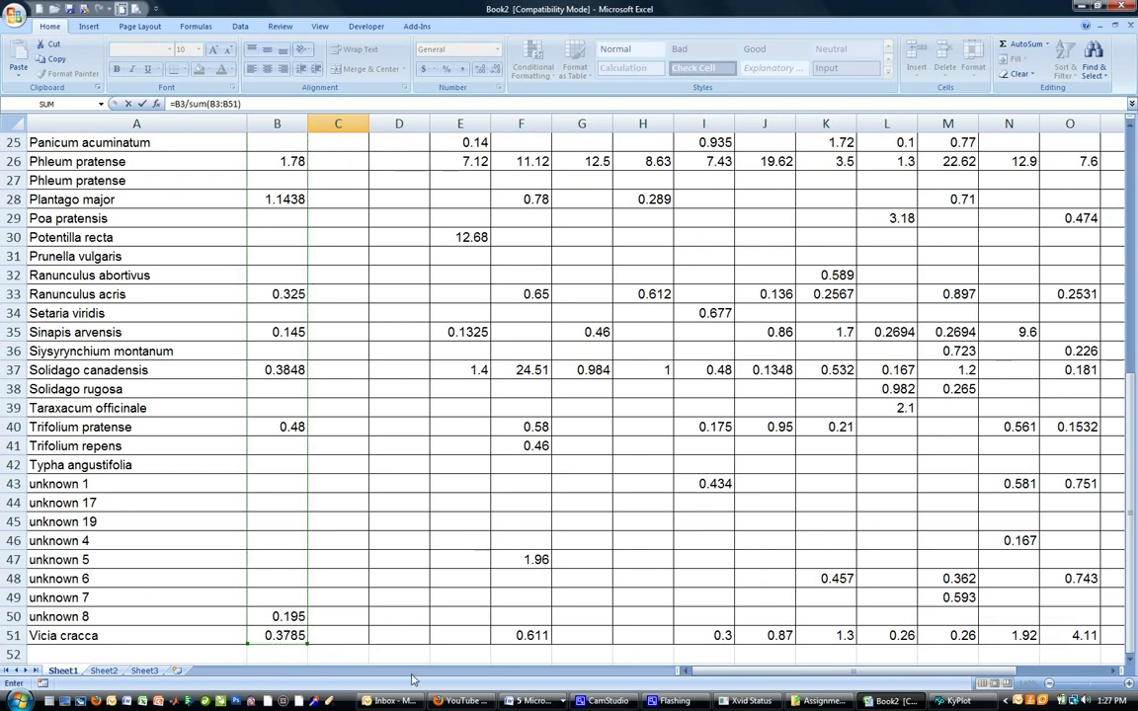
key("Return")
scroll(362, 456, "up", 1)
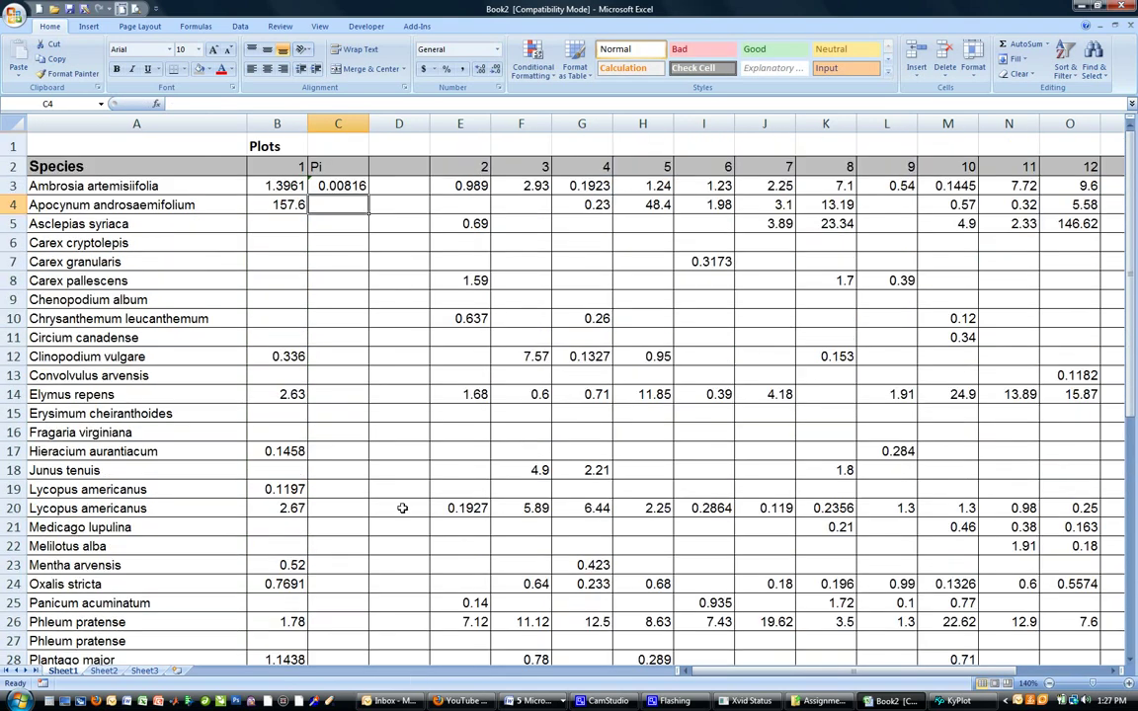
Fill the C3 formula down to C4 and check the cell references in the copy
left_click(314, 181)
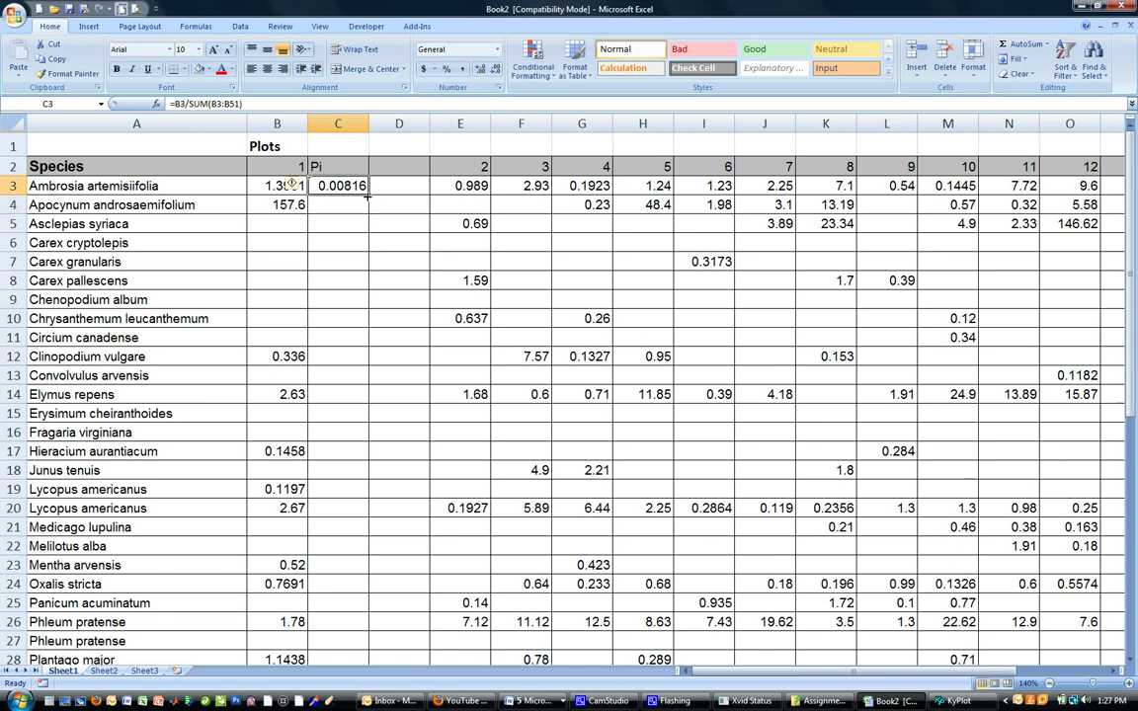
left_click_drag(368, 196, 366, 207)
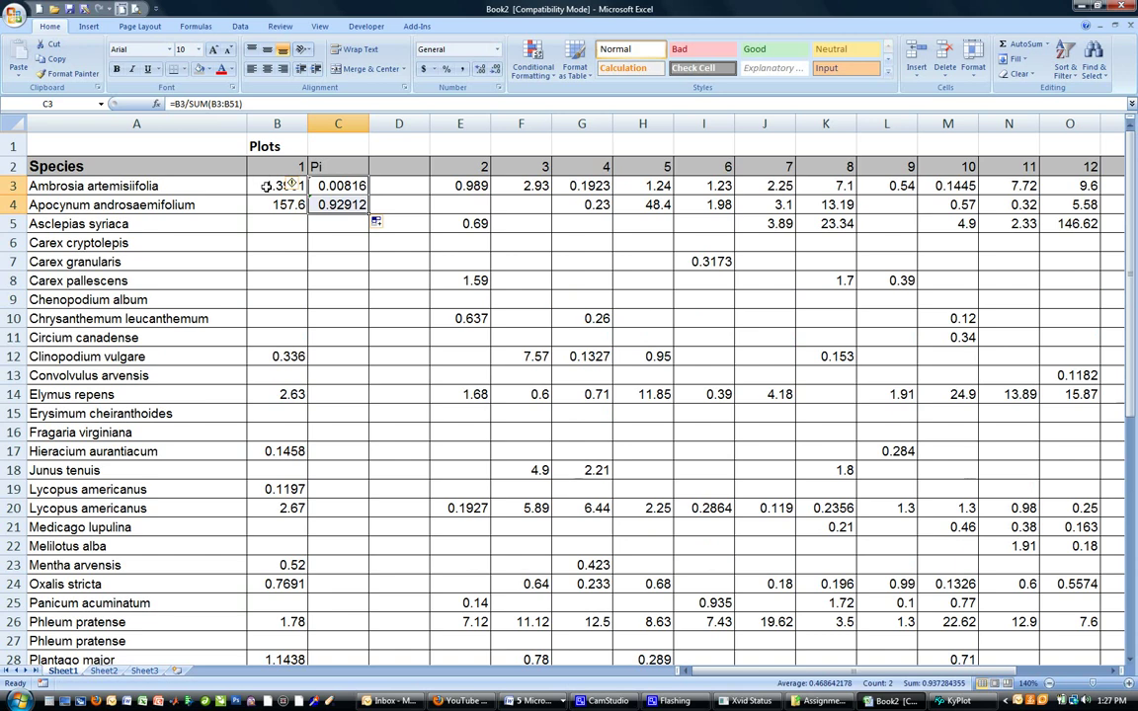
key("Return")
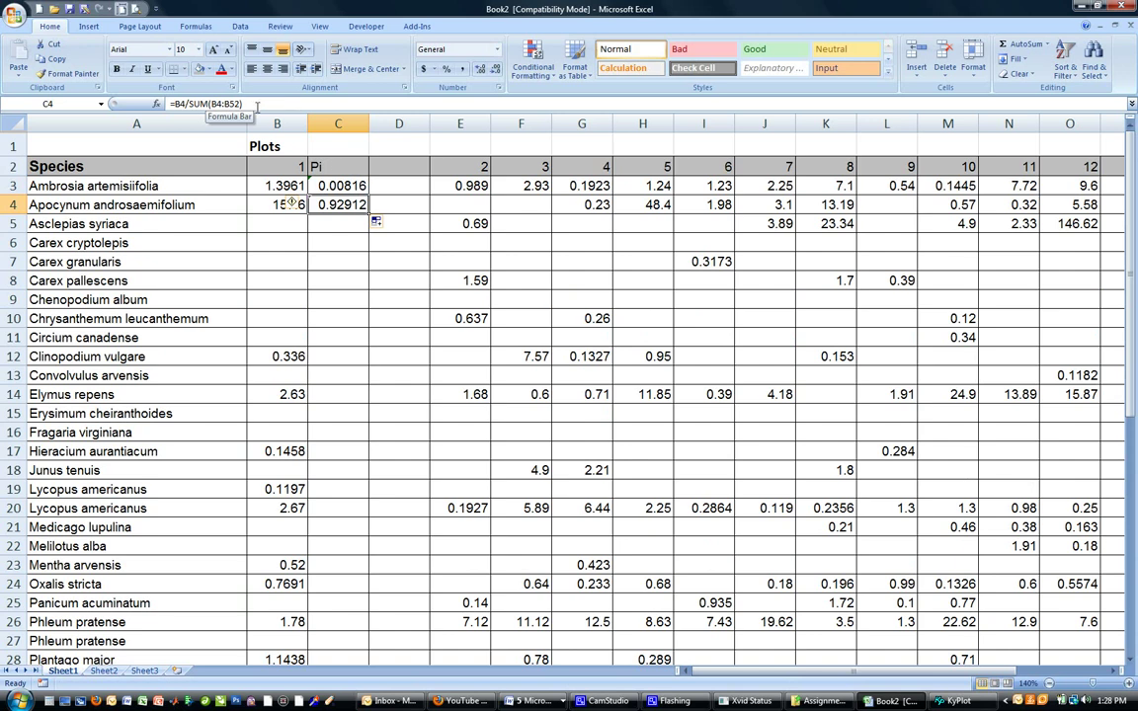
key("Return")
Make the sum range's rows absolute in C3, so the formula reads =B3/SUM(B$3:B$51)
left_click(212, 104)
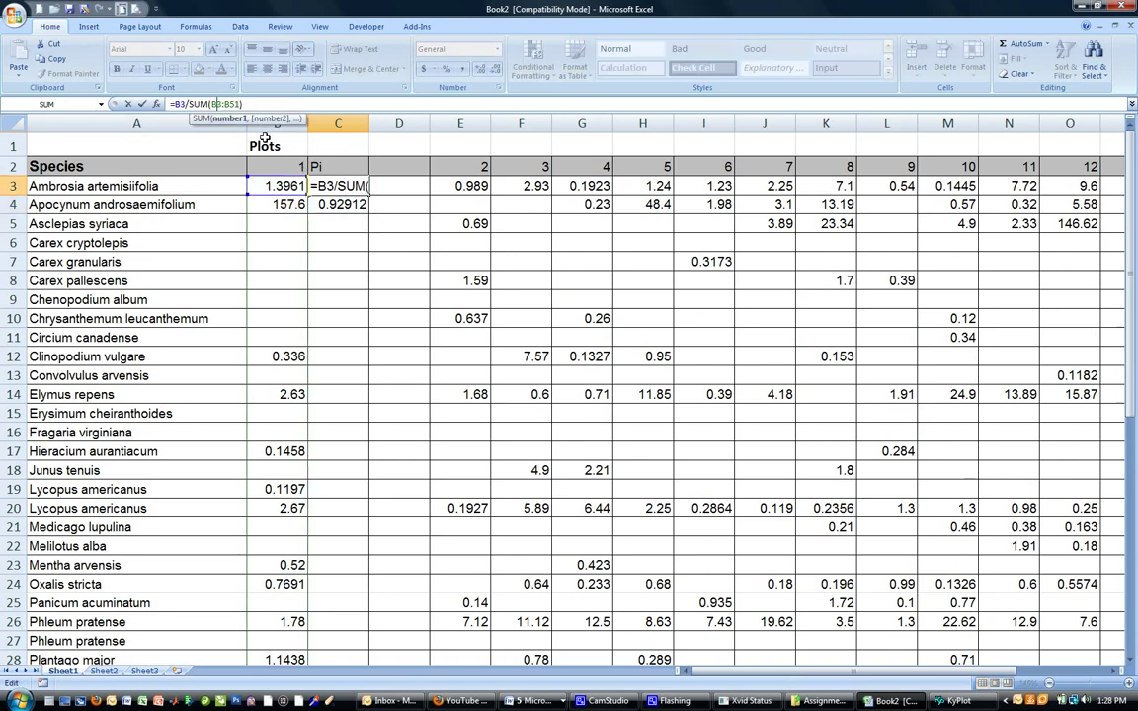
type("$")
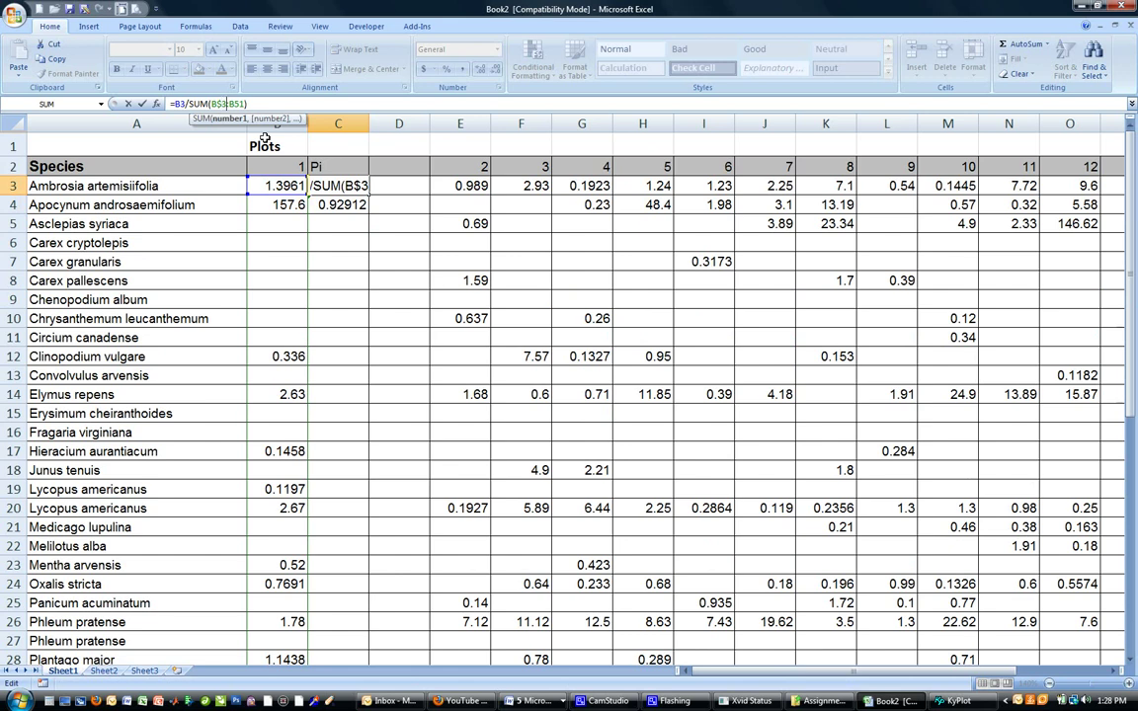
key("Right")
type("$")
key("Return")
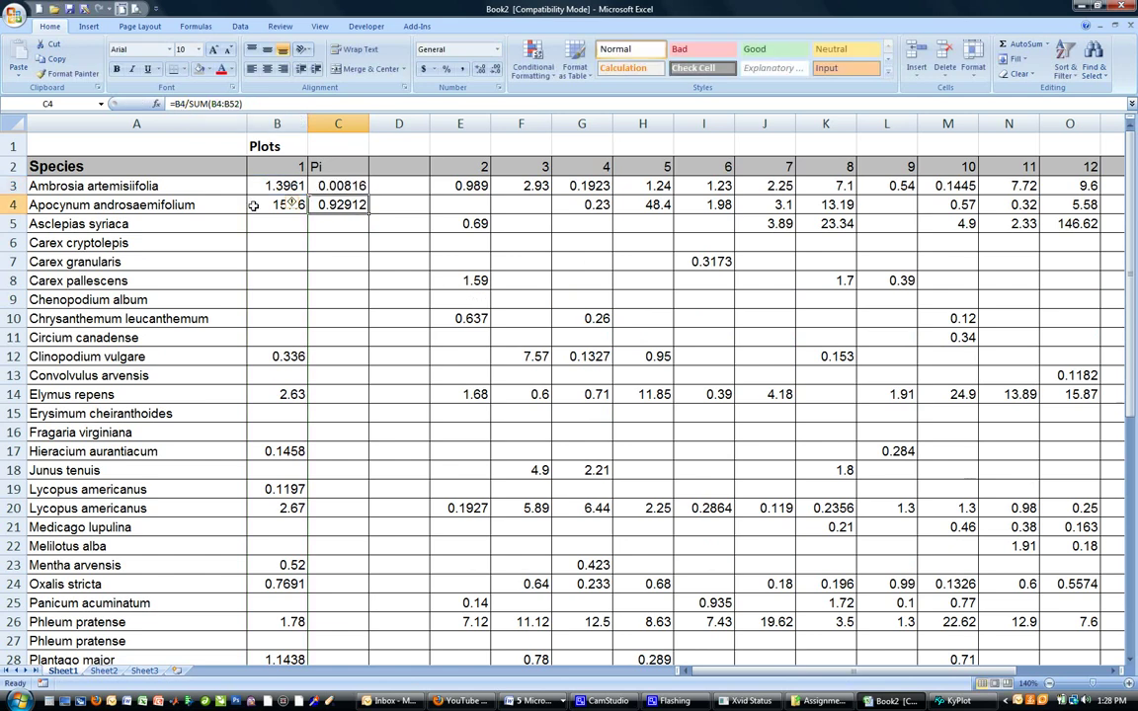
Fill the C3 formula with the fixed sum range down to C6, checking the references in C4
left_click(360, 188)
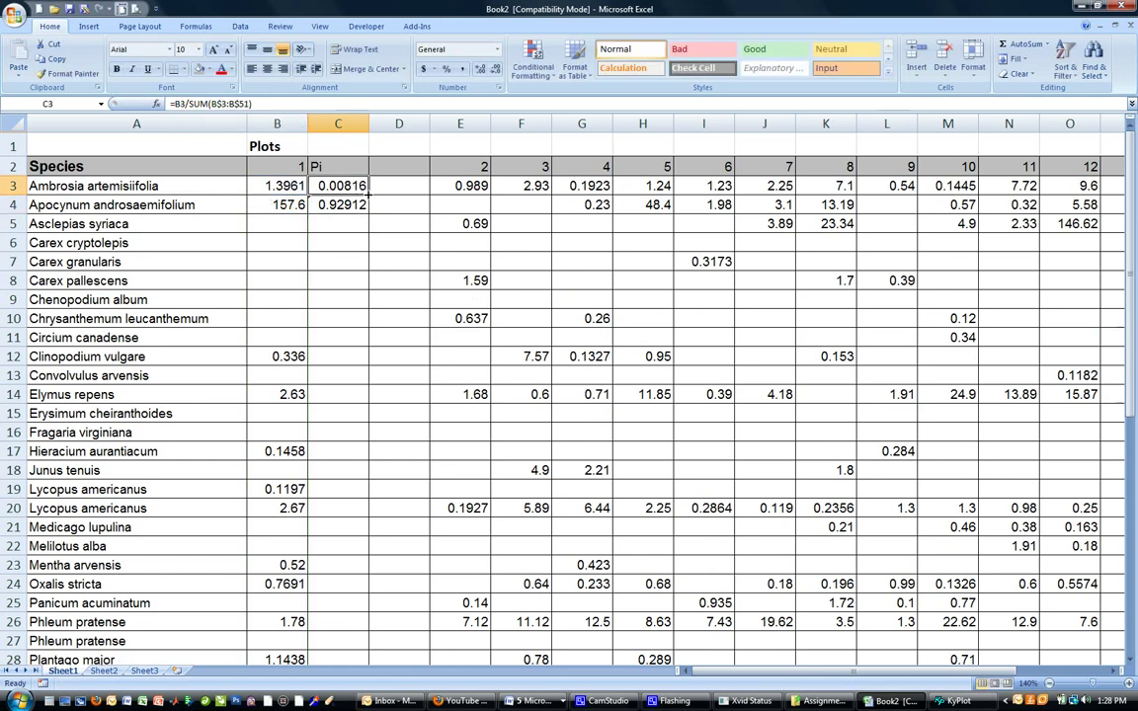
left_click_drag(361, 190, 335, 219)
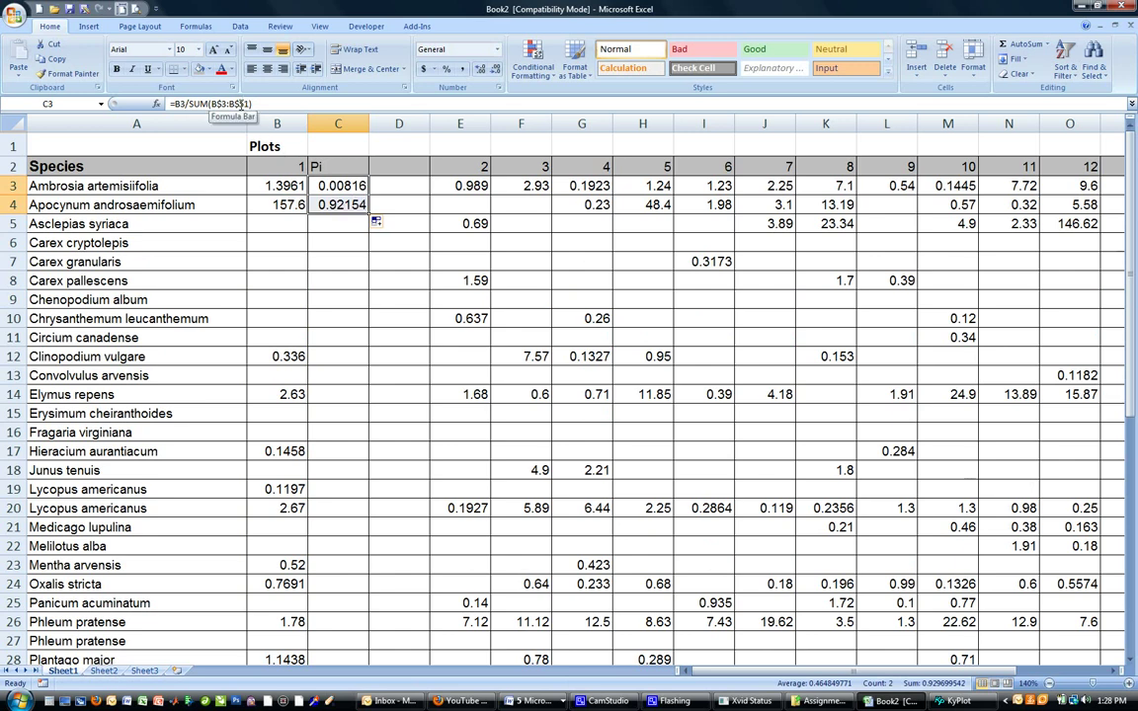
key("Down")
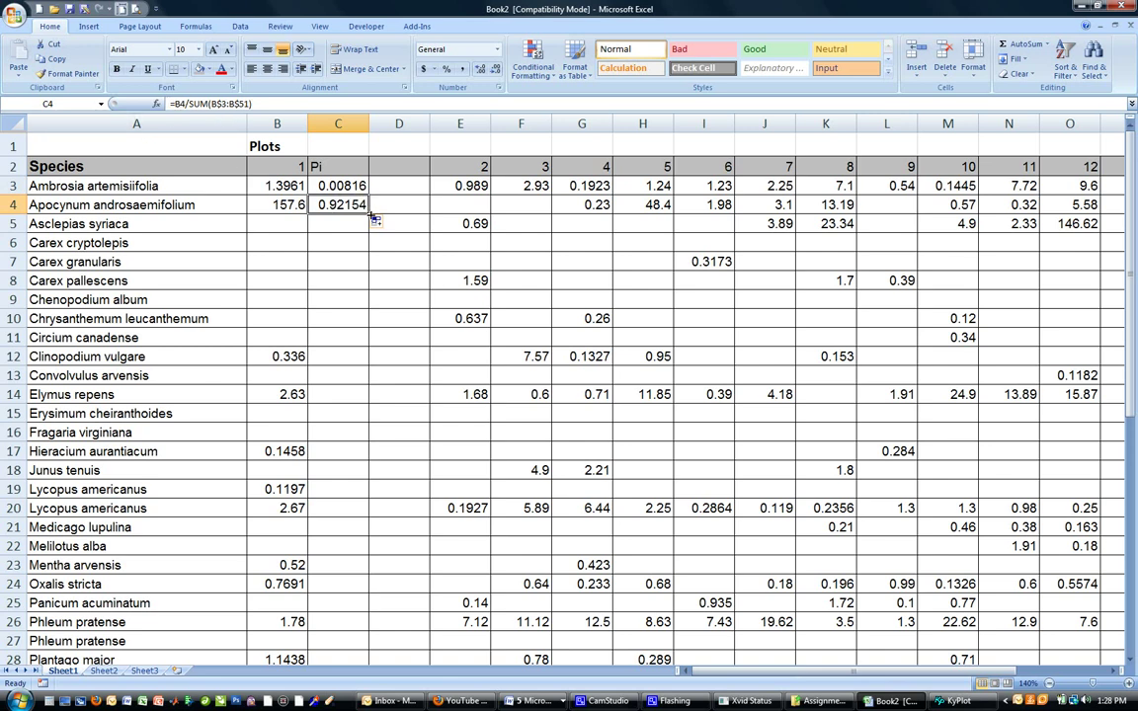
left_click_drag(368, 214, 371, 247)
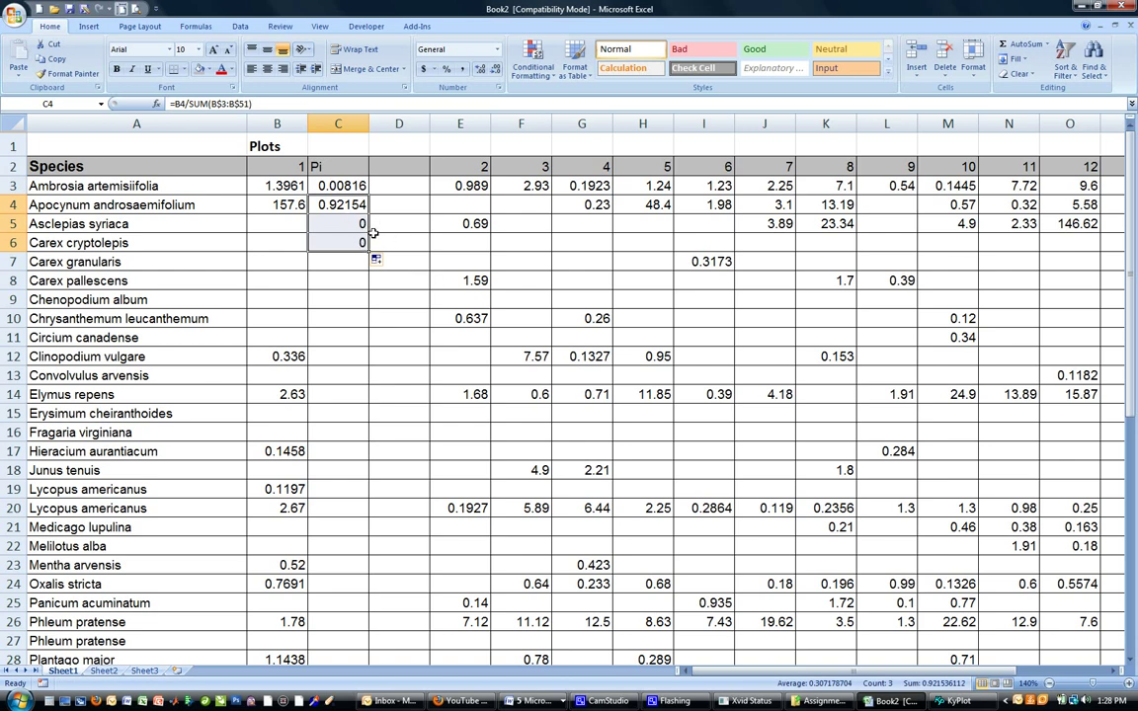
Change the C3 formula to =IF(B3<>"",B3/SUM(B$3:B$51),"") so that empty species cells give a blank
left_click(318, 179)
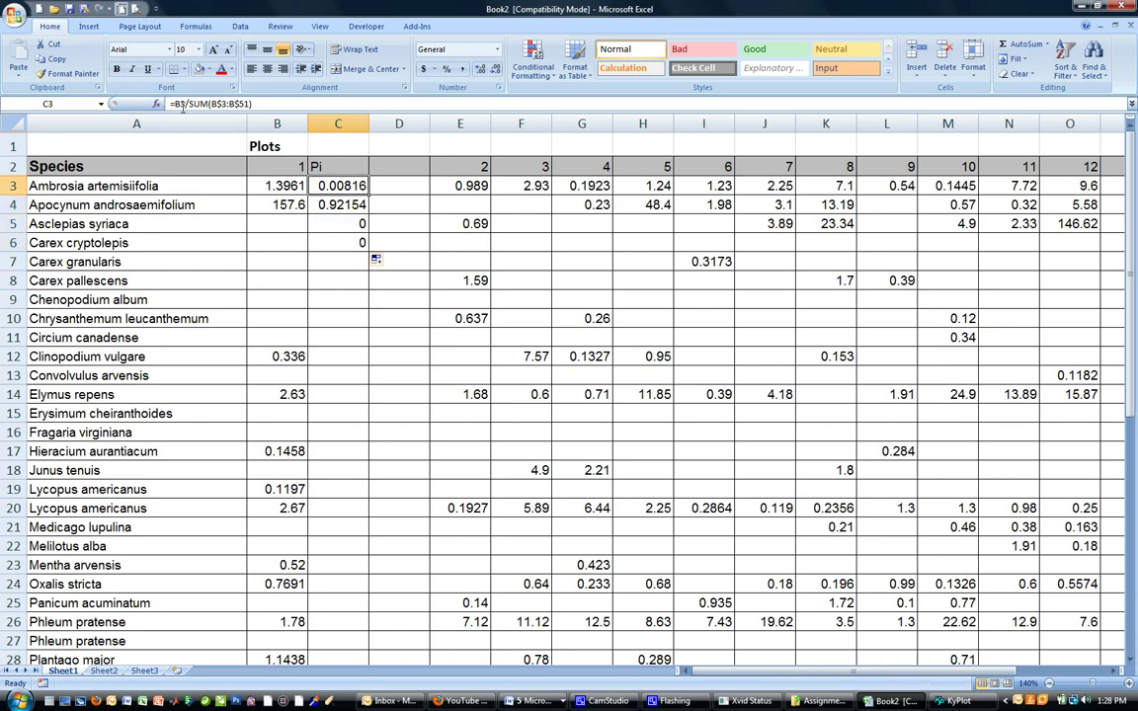
left_click(175, 103)
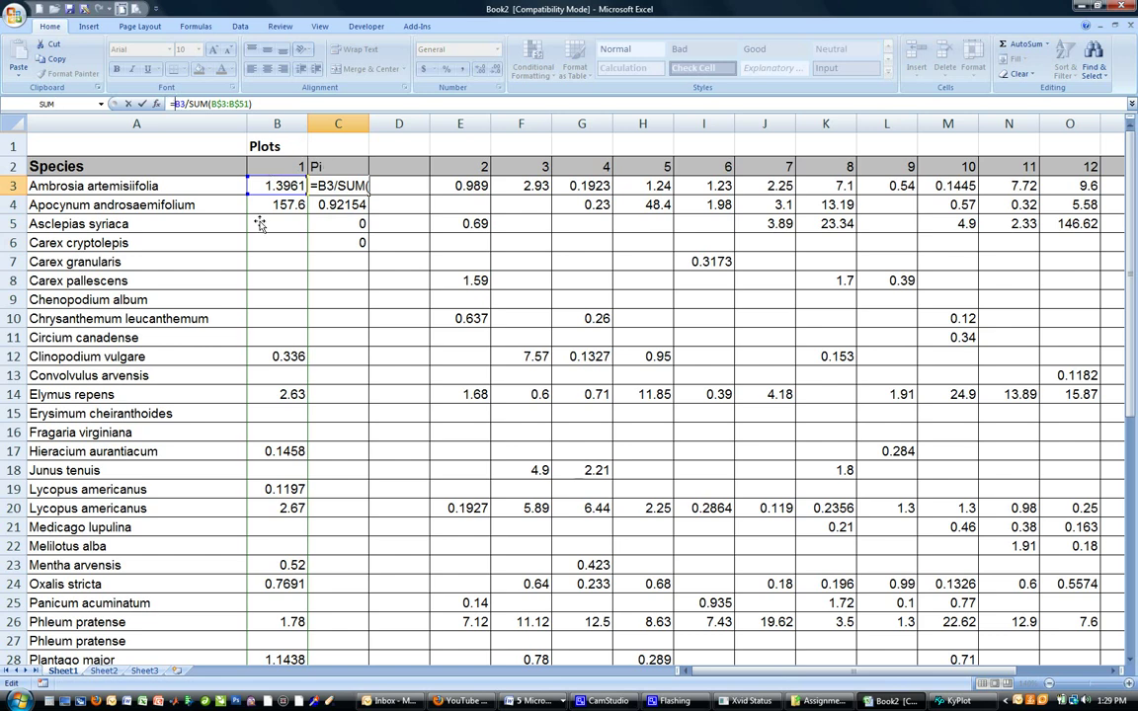
type("if")
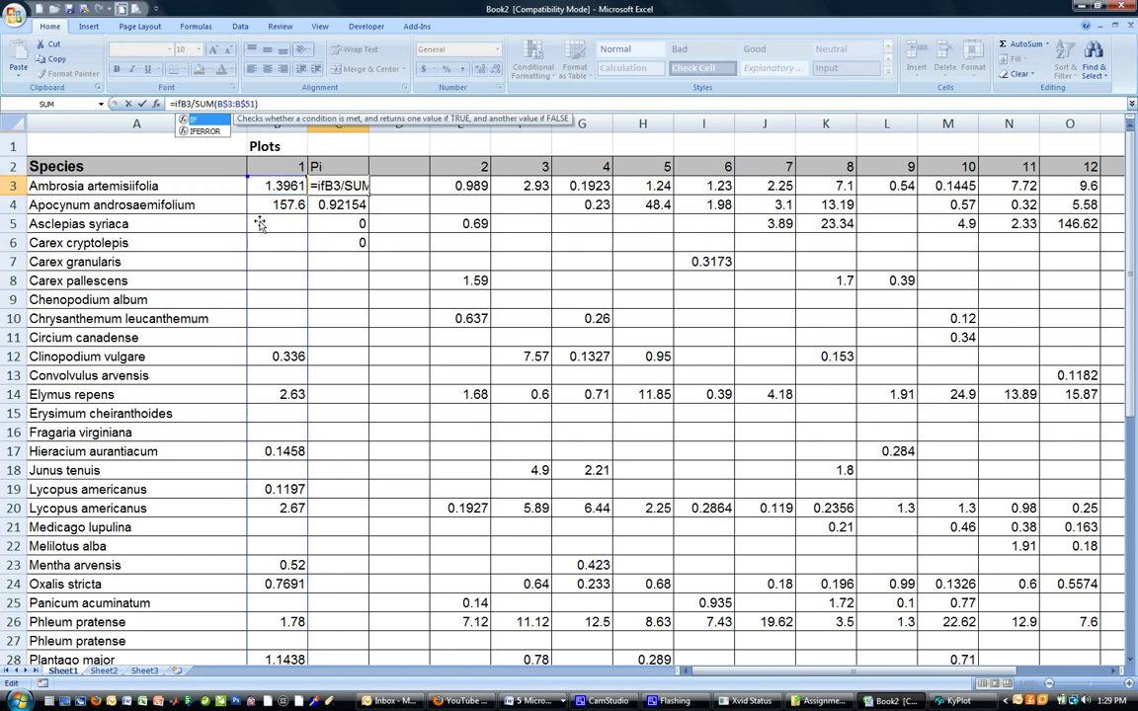
type("(")
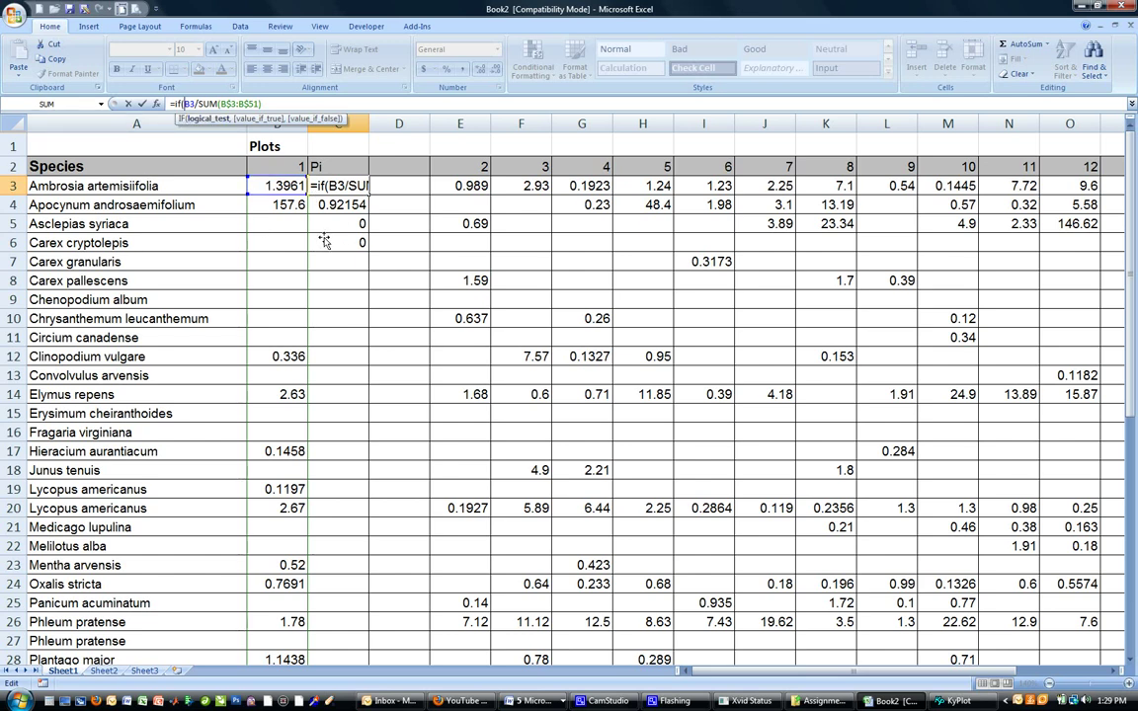
left_click(283, 189)
type("<>")
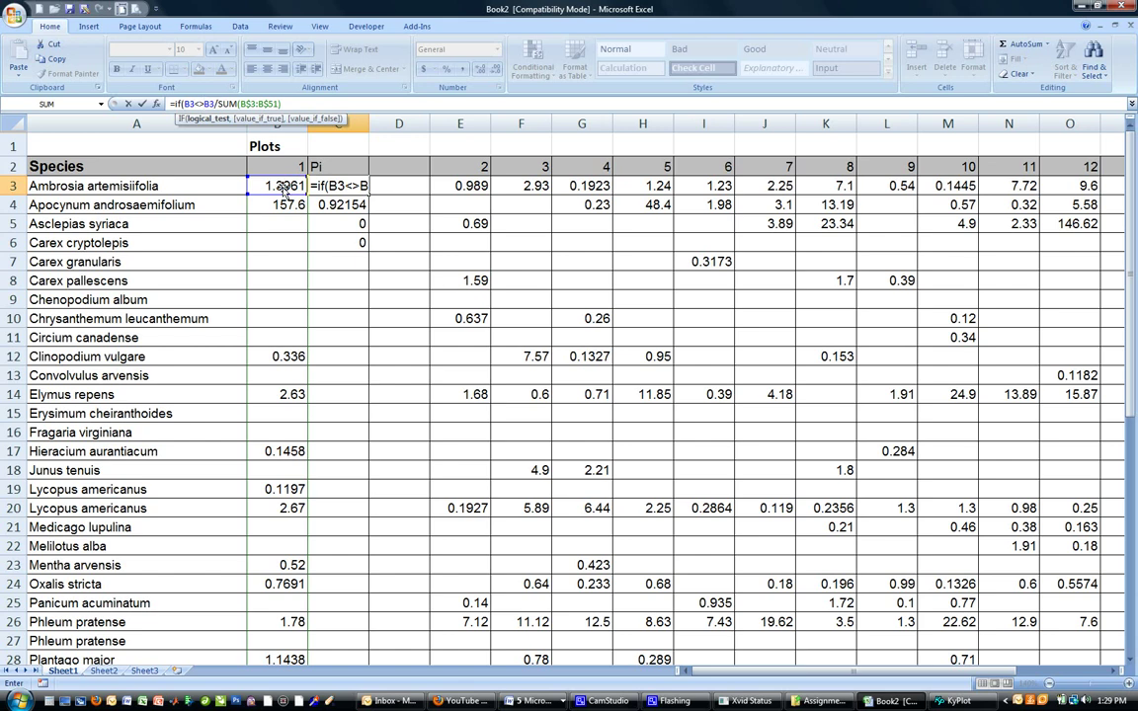
type("\"\"")
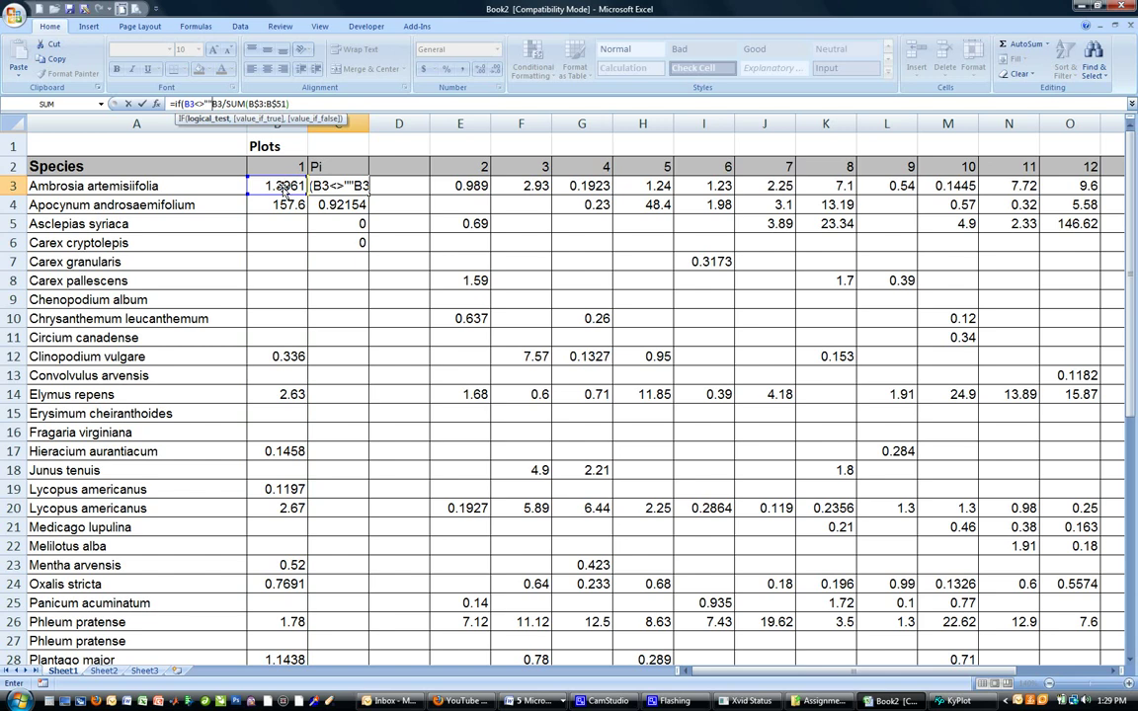
type(",")
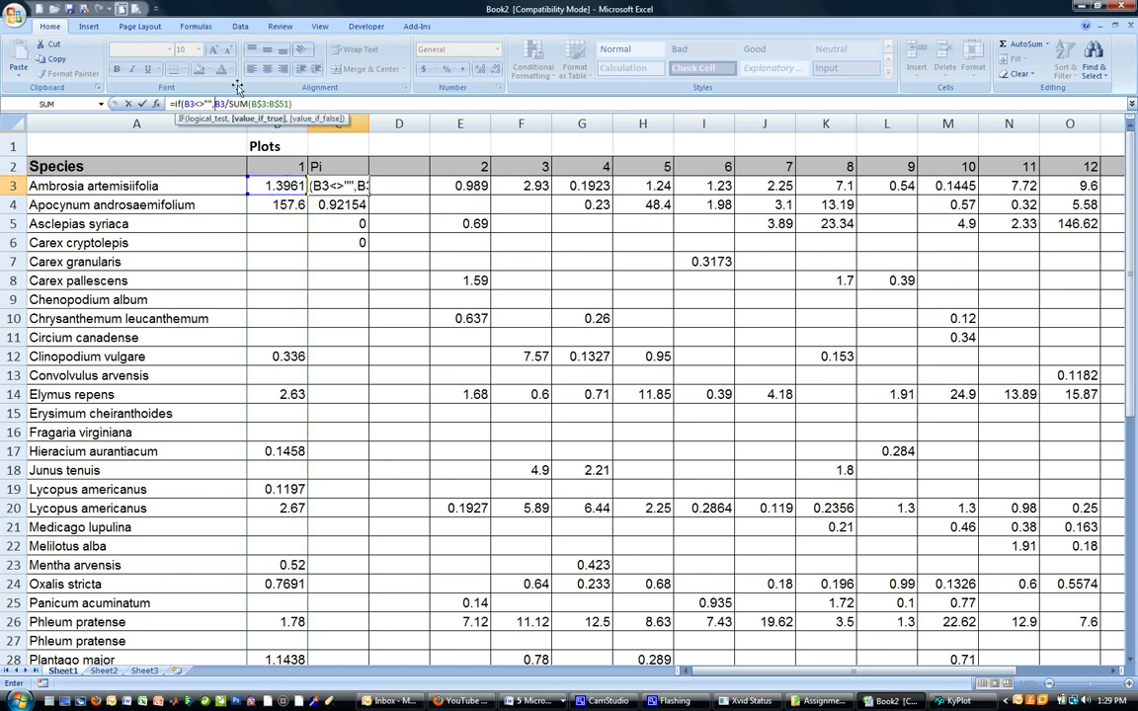
left_click(290, 104)
type(",")
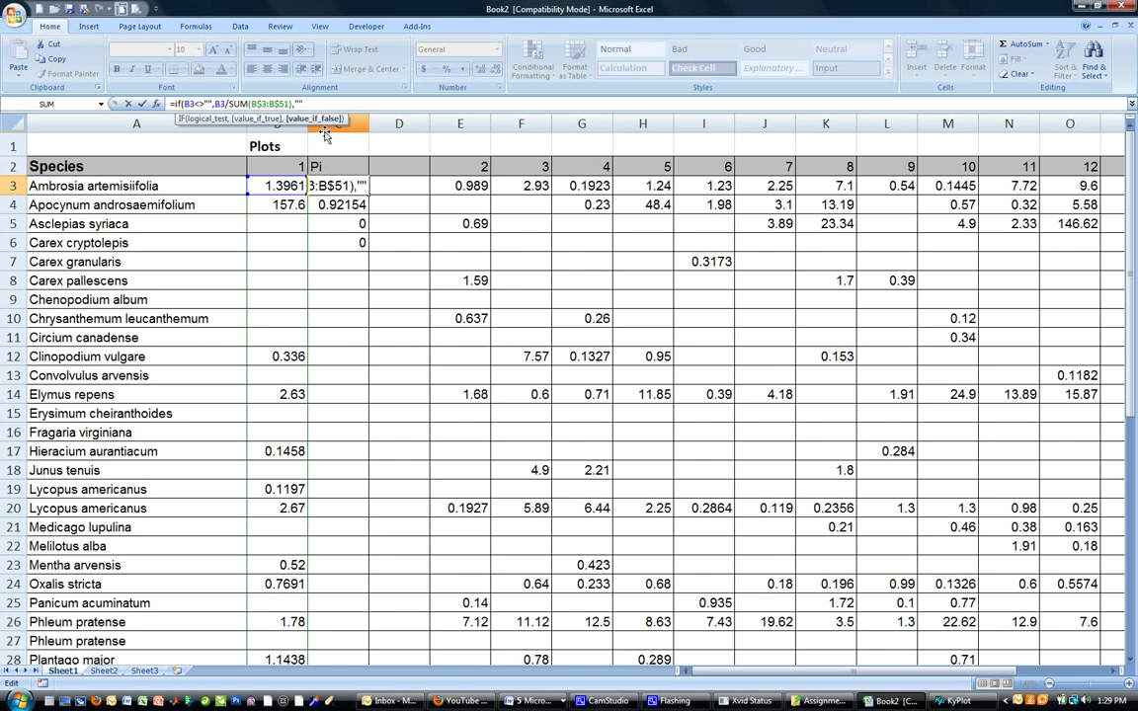
type("\"\"")
key("Return")
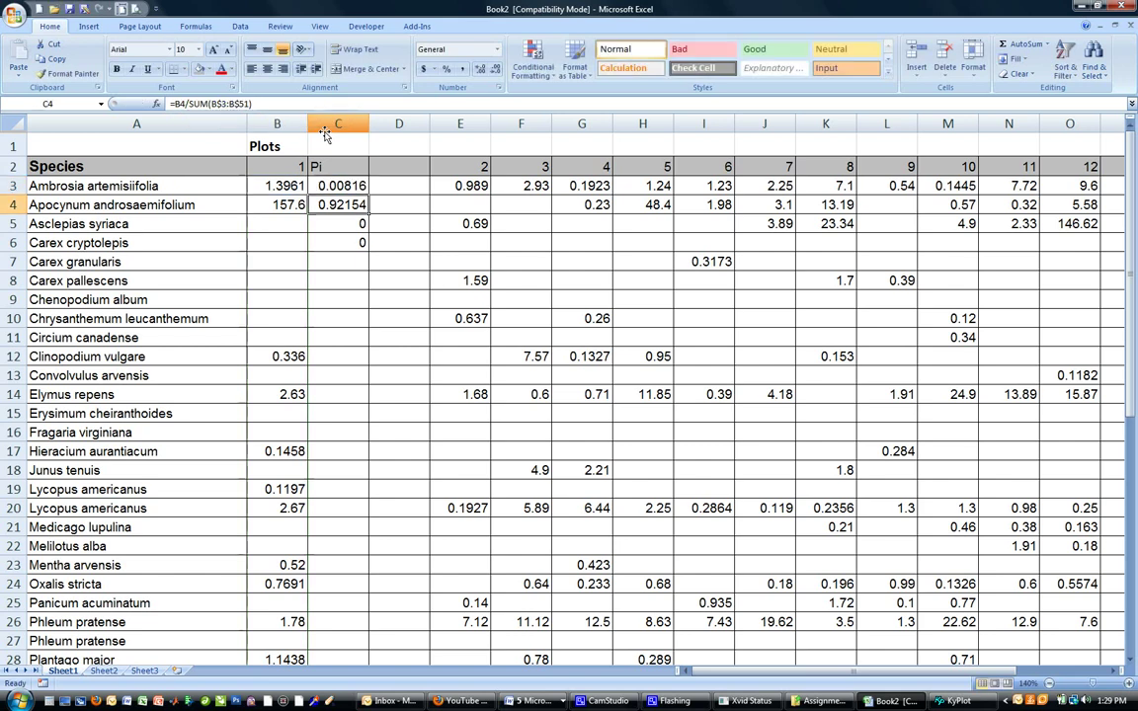
Fill the IF formula from C3 down the Pi column to C51, the last species row
left_click(345, 186)
left_click_drag(366, 194, 368, 241)
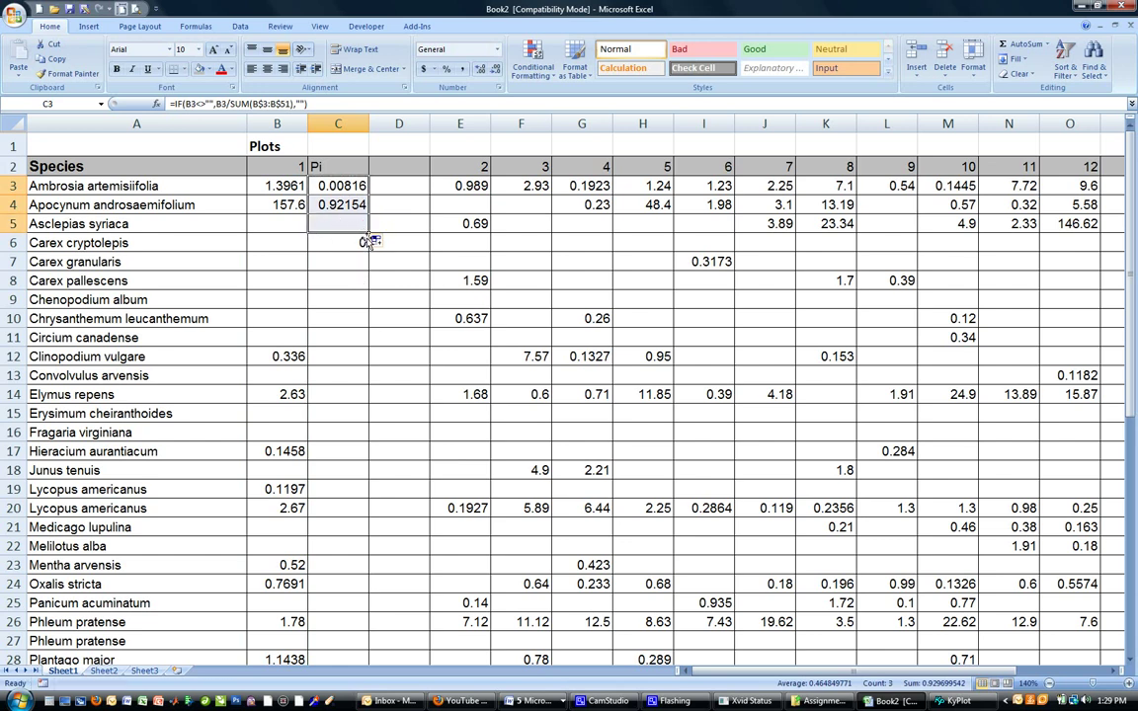
left_click_drag(368, 241, 341, 640)
scroll(336, 251, "up", 4)
scroll(335, 251, "up", 4)
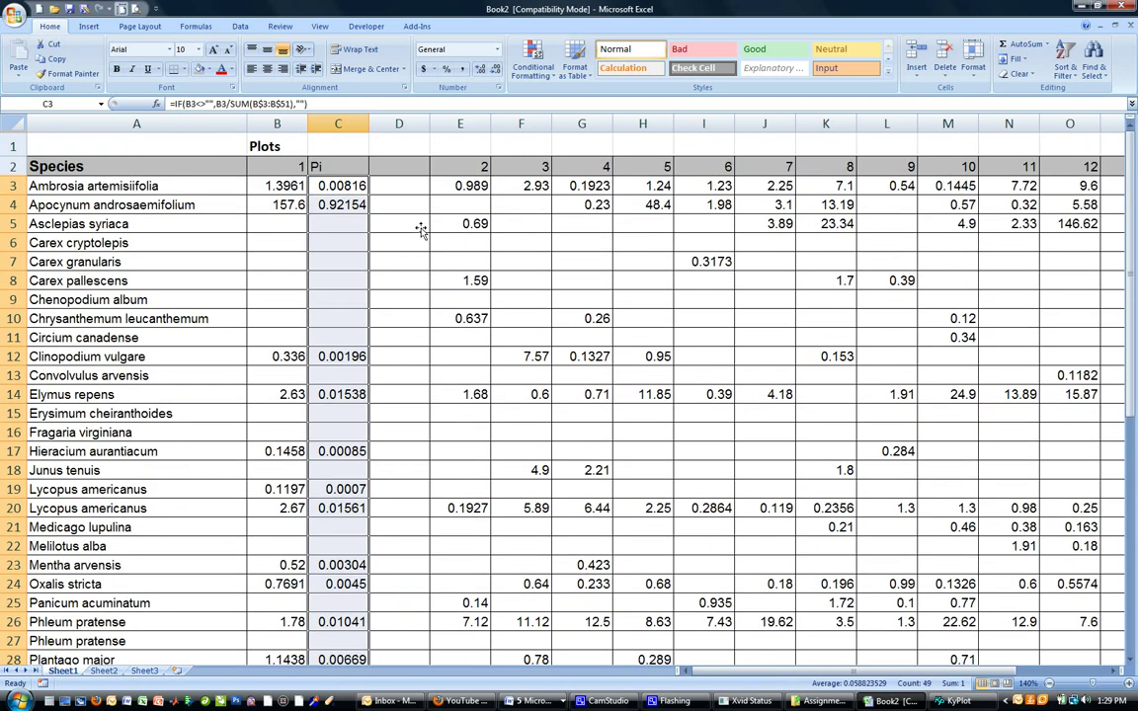
Enter the heading Pi*(LN(Pi)) in D2, next to Pi, and autofit column D to show the full heading
left_click(390, 164)
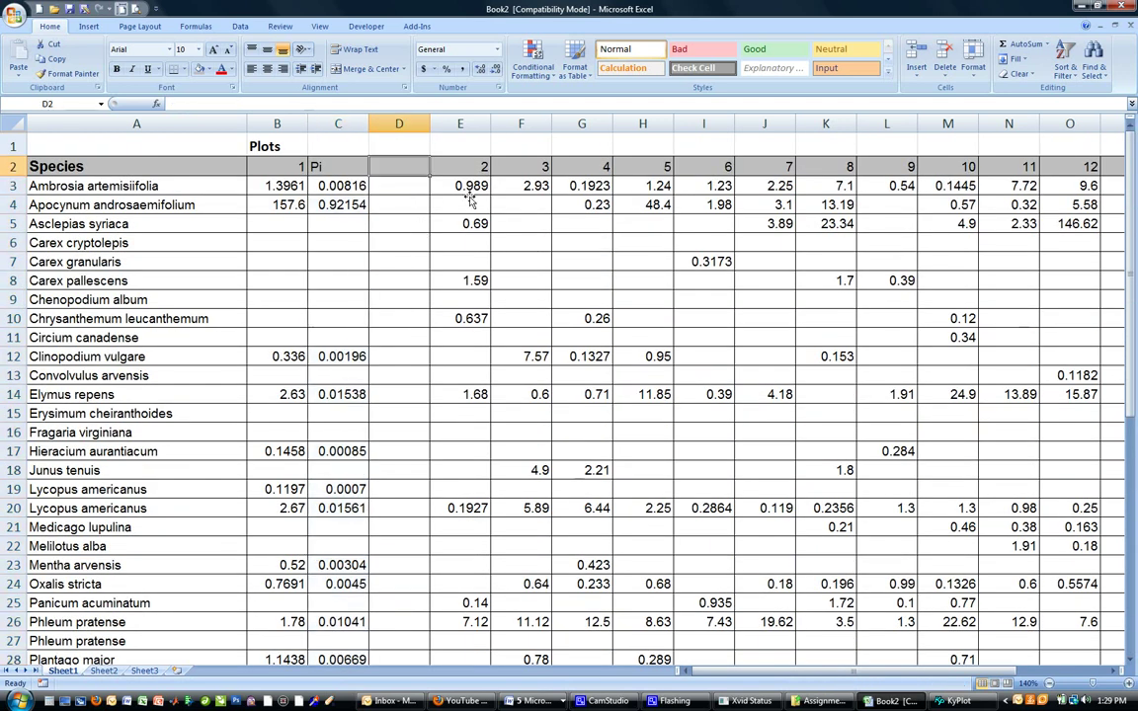
type("Pi*(")
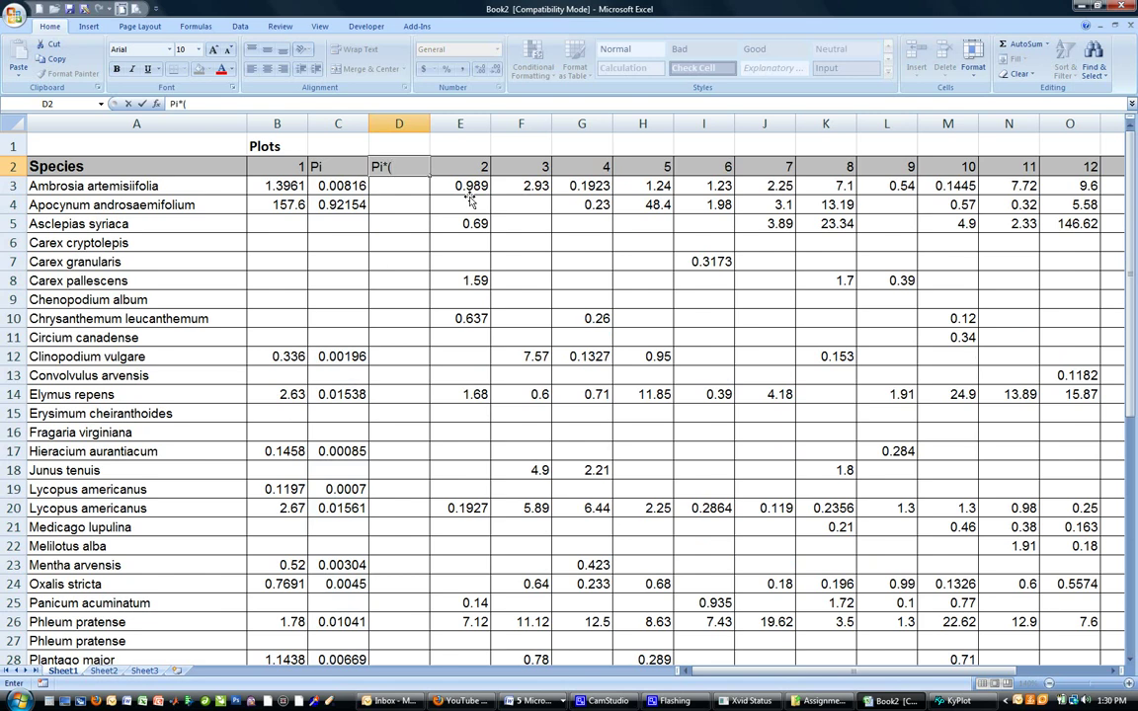
type("N(")
key("ctrl+Return")
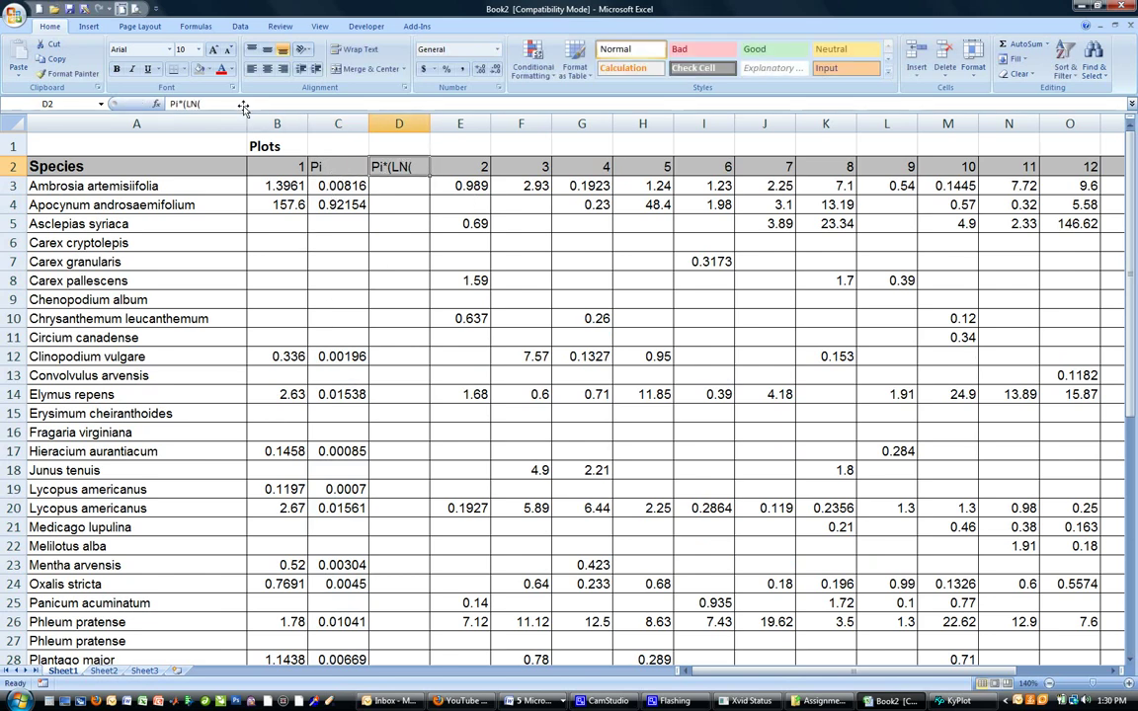
left_click(239, 103)
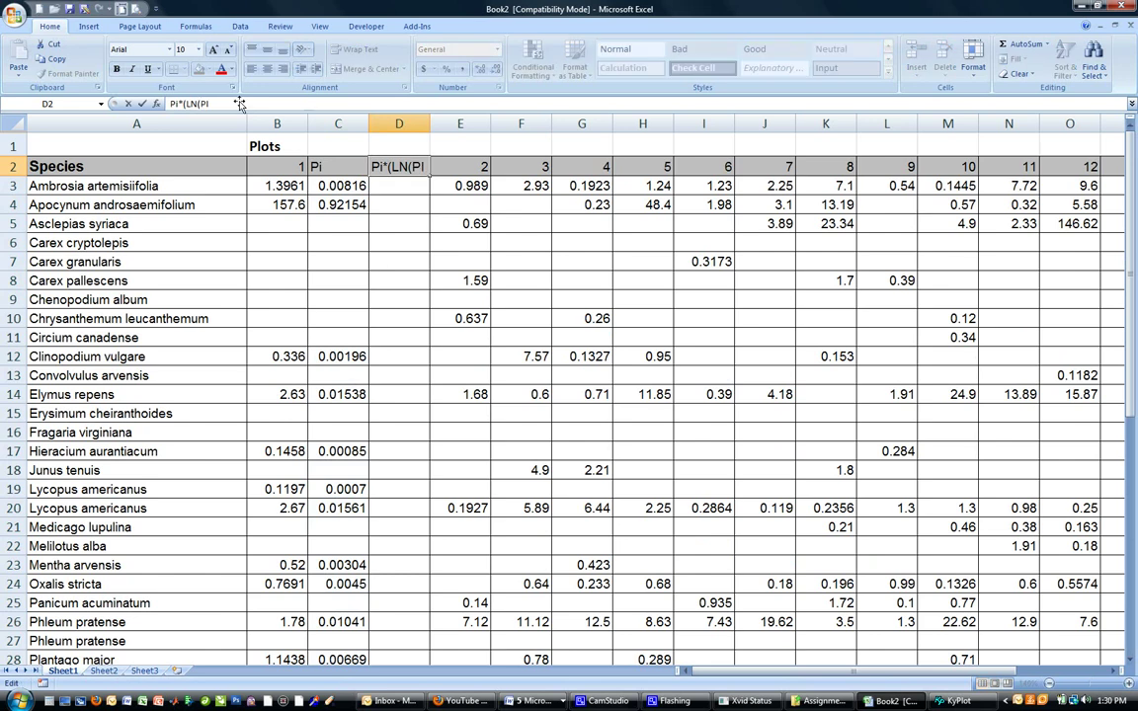
type("Pi))")
key("Return")
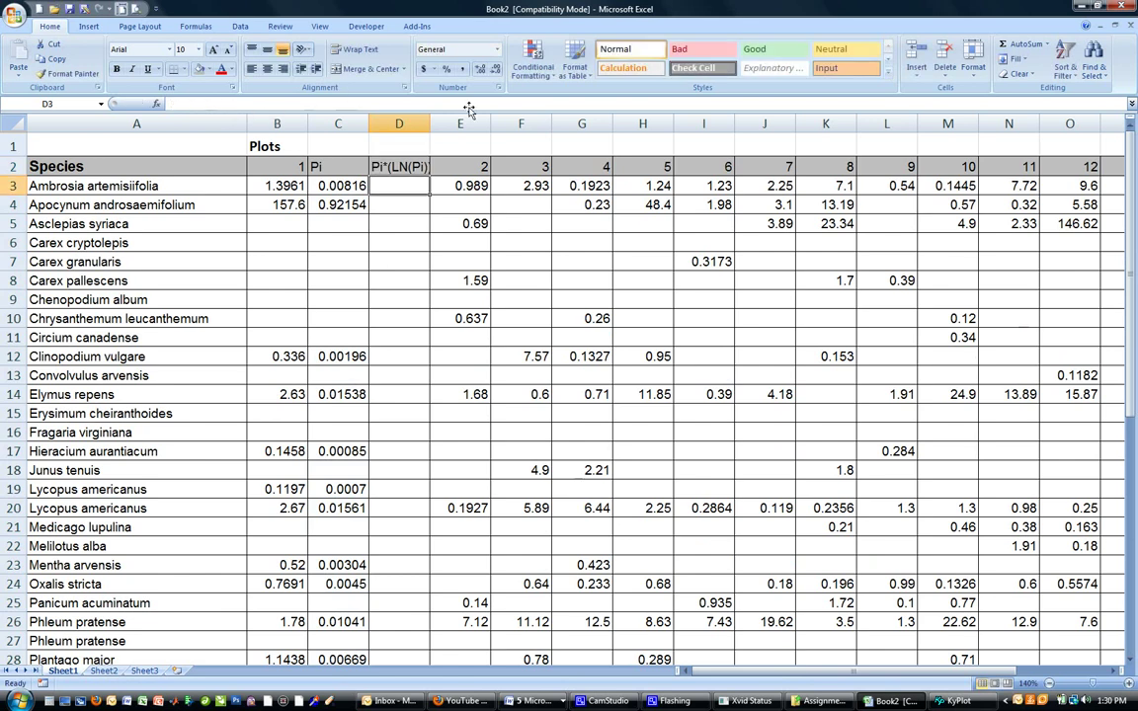
double_click(429, 123)
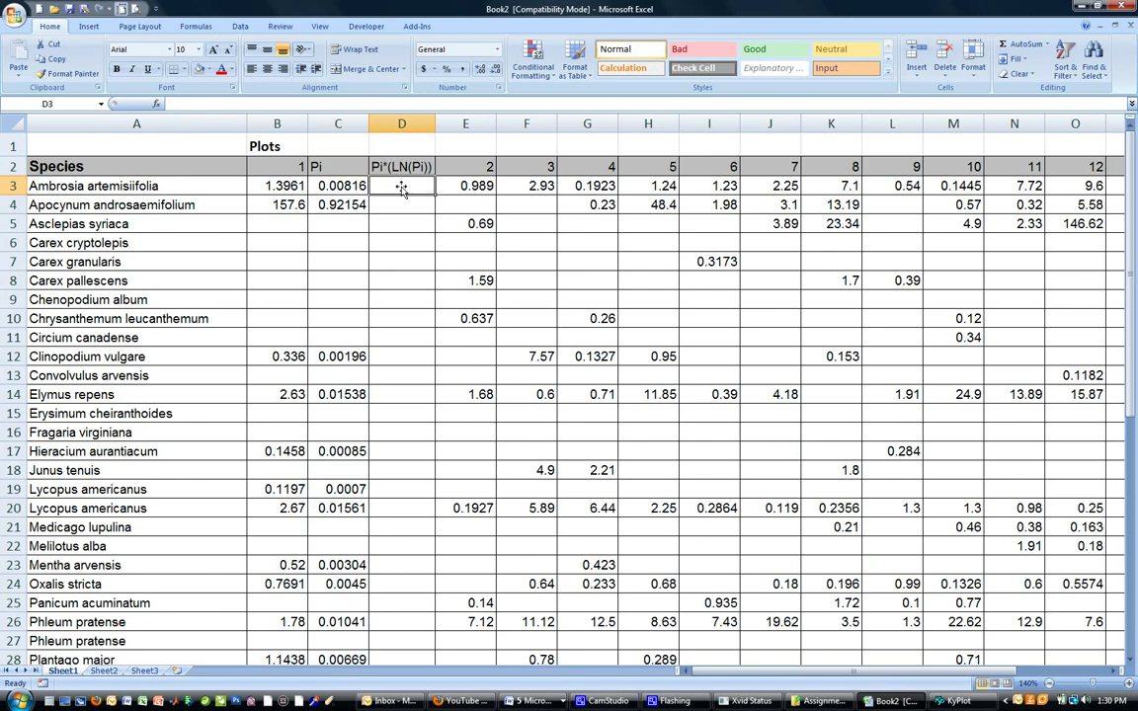
Enter the formula =C3*(LN(C3)) in D3 for the first species
type("=")
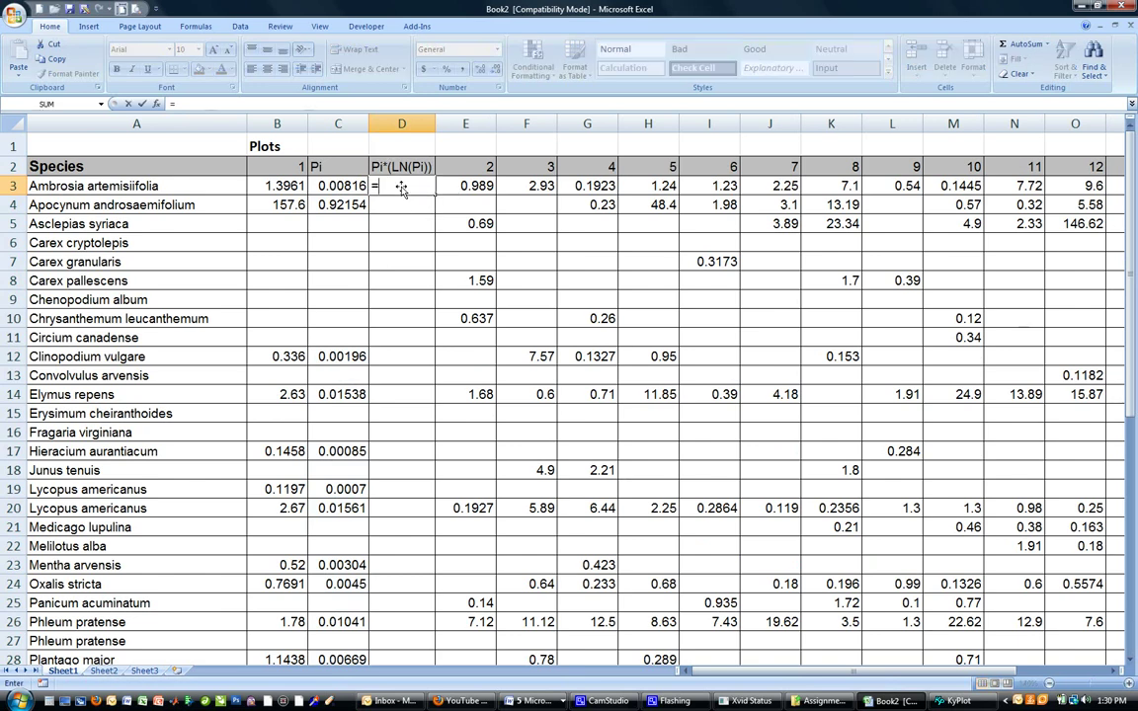
left_click(336, 187)
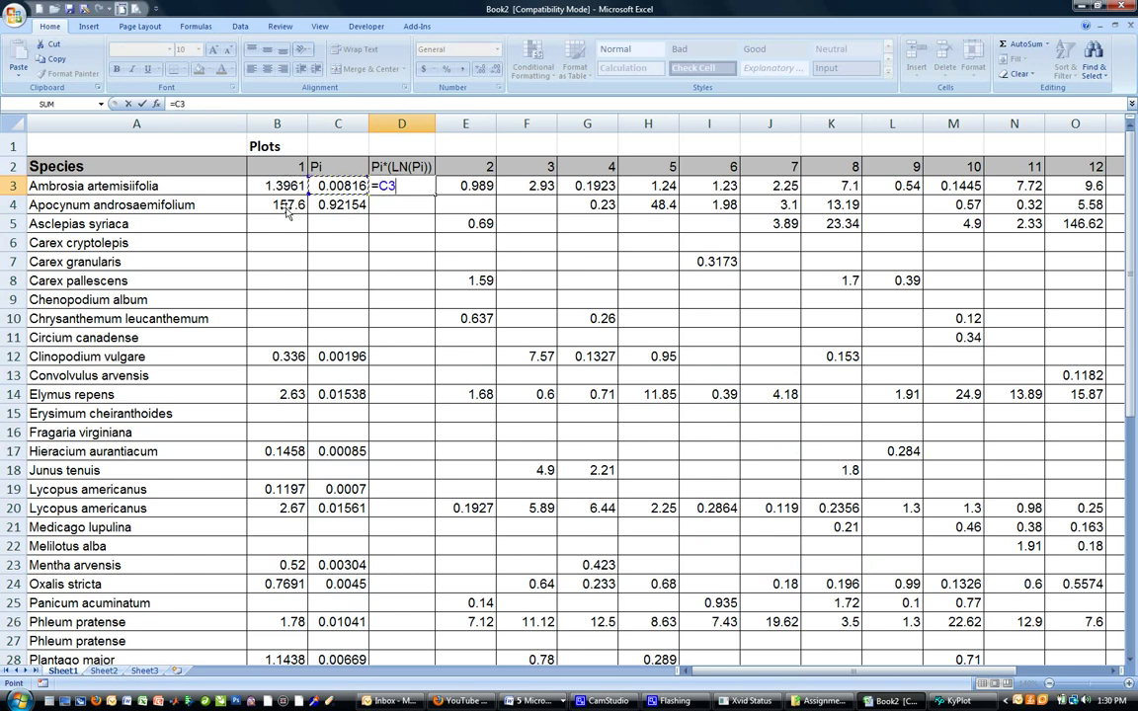
type("*(ln")
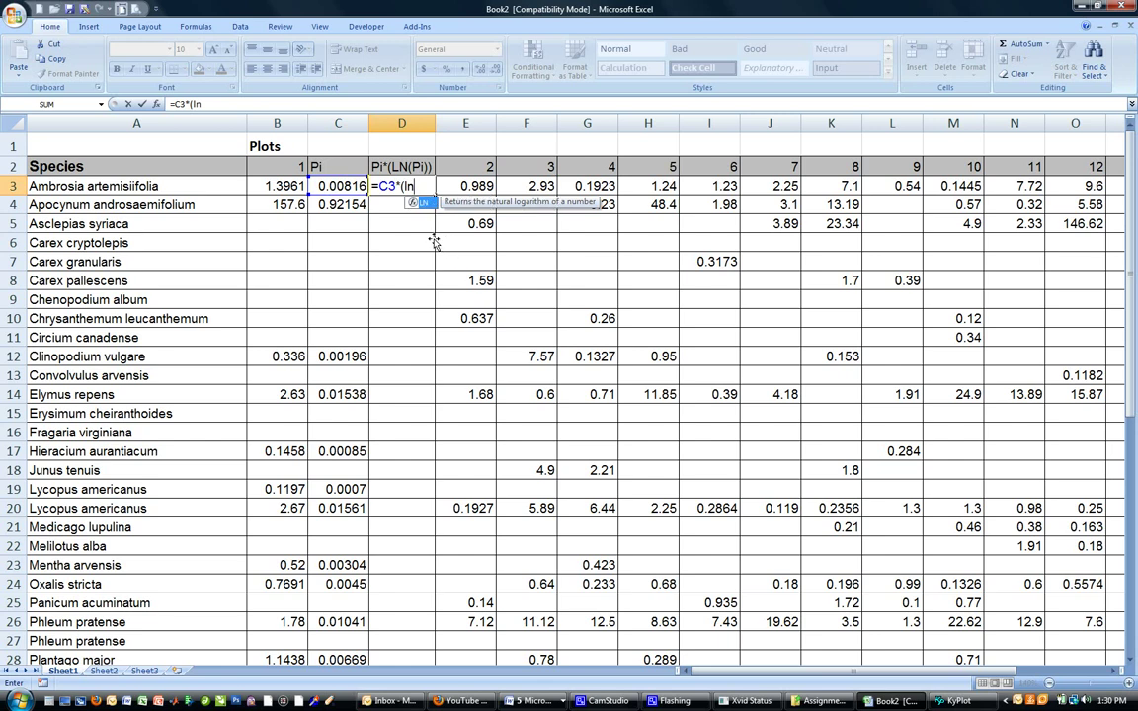
type("(")
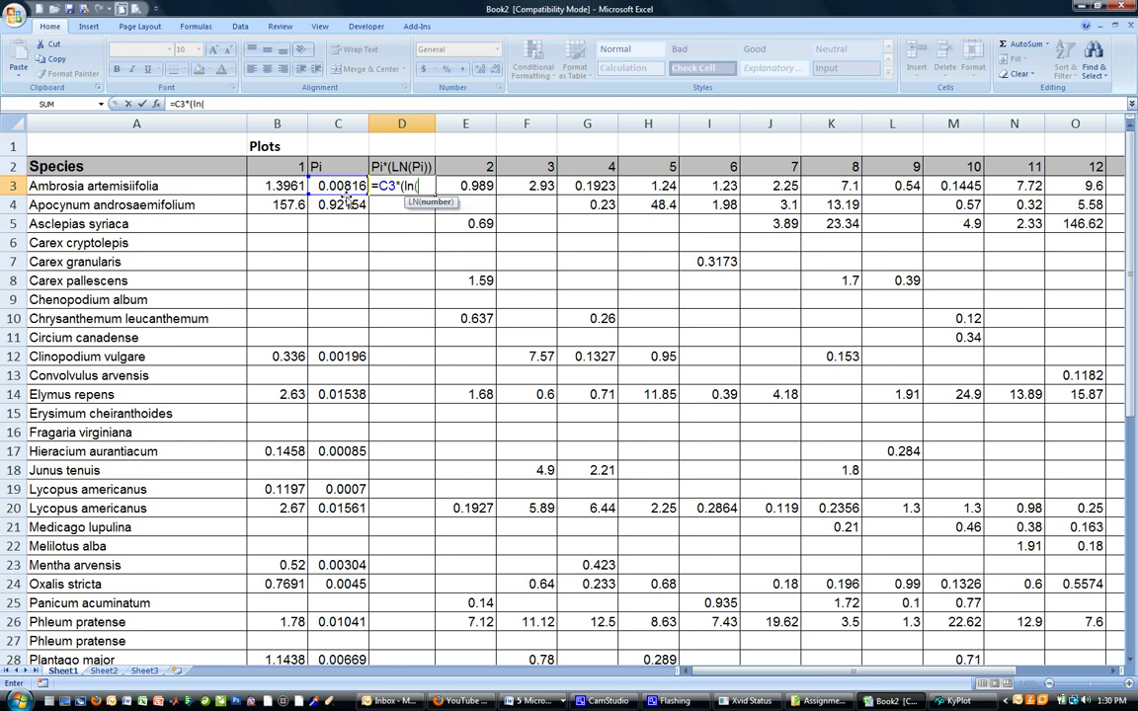
left_click(341, 188)
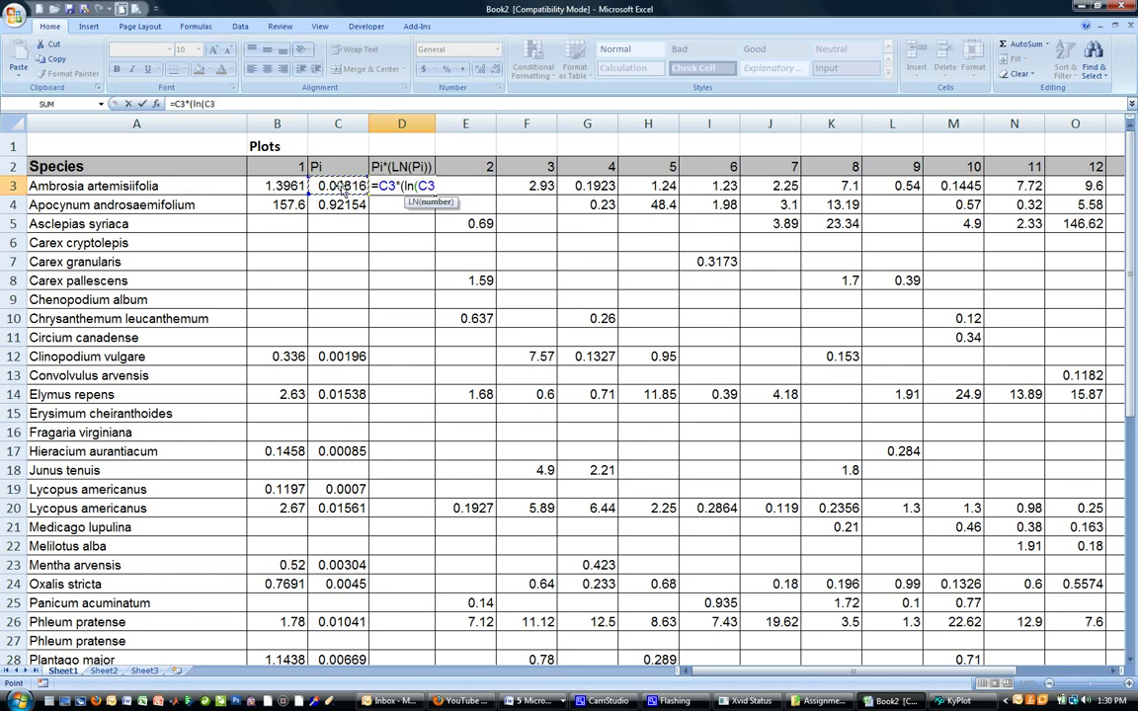
type(")")
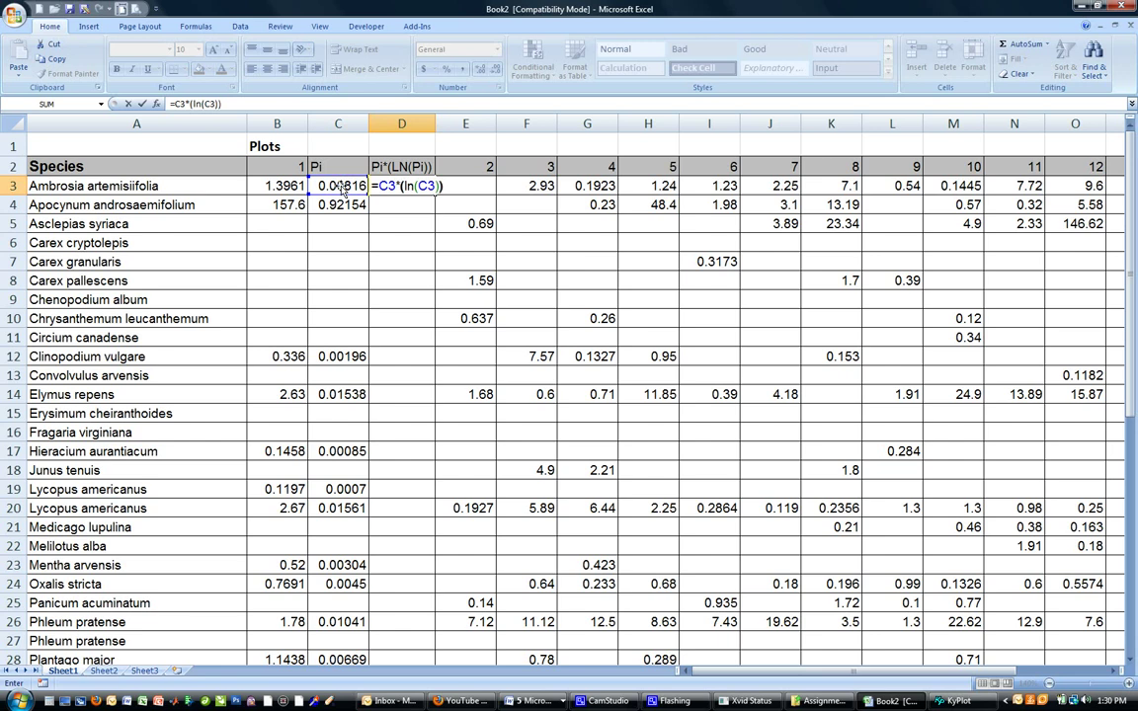
type(")")
key("Return")
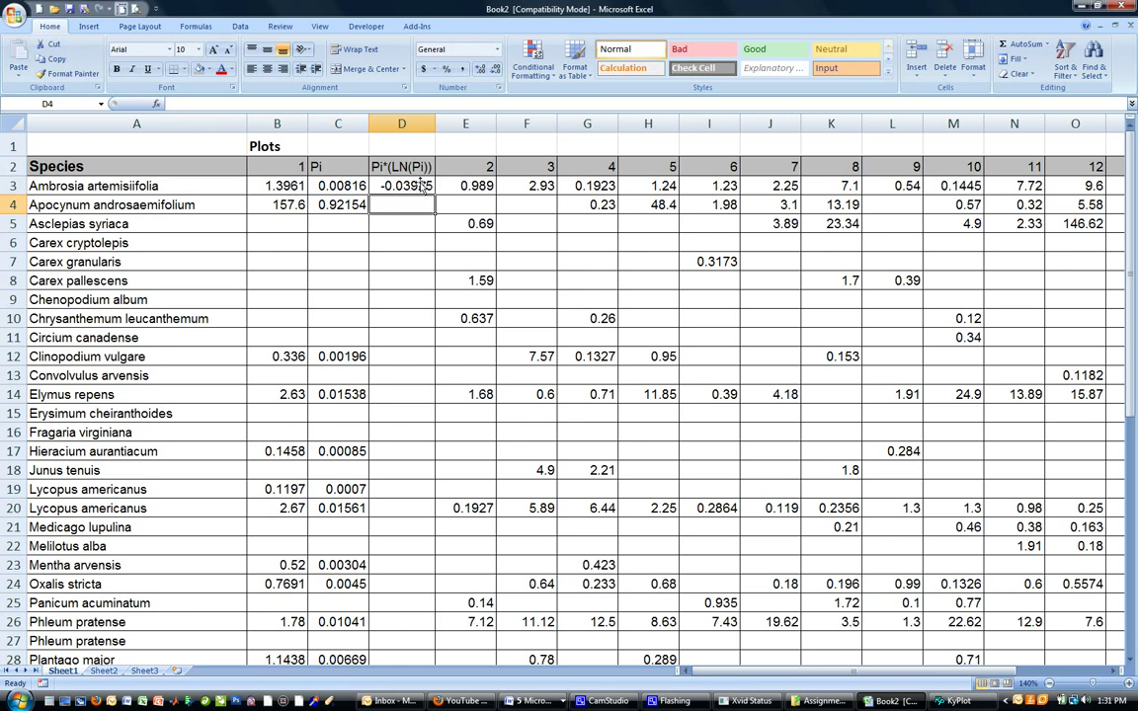
Fill the D3 formula down to D5, covering a species with a blank Pi
left_click(381, 185)
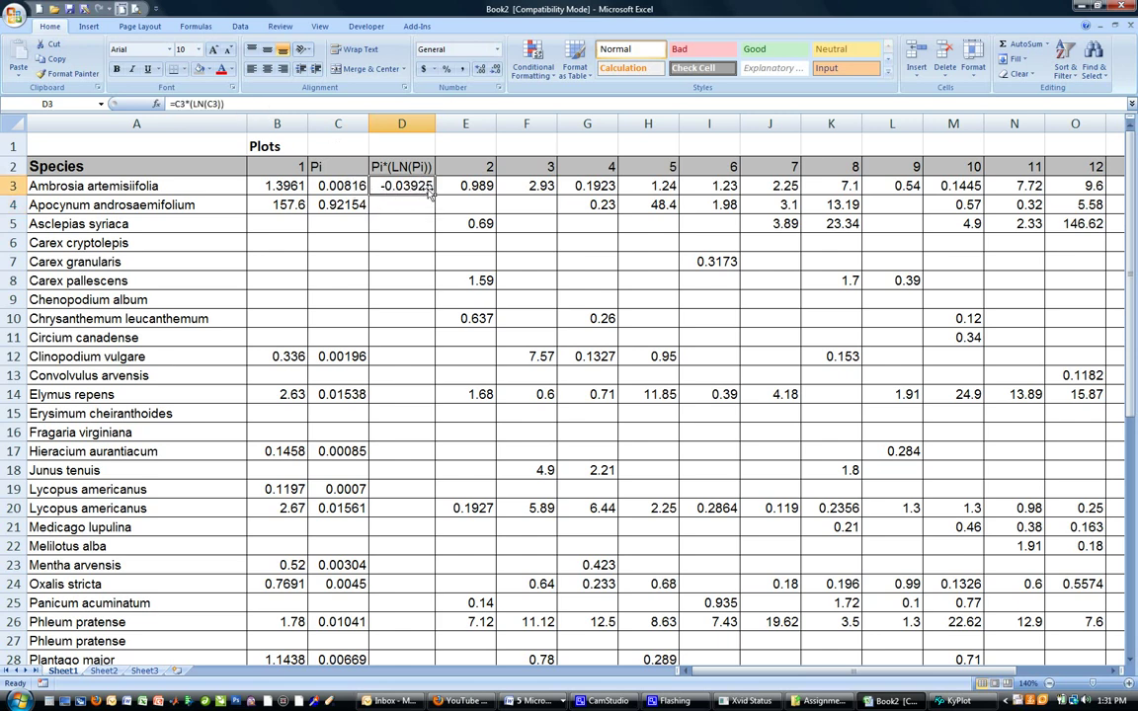
left_click_drag(435, 195, 435, 209)
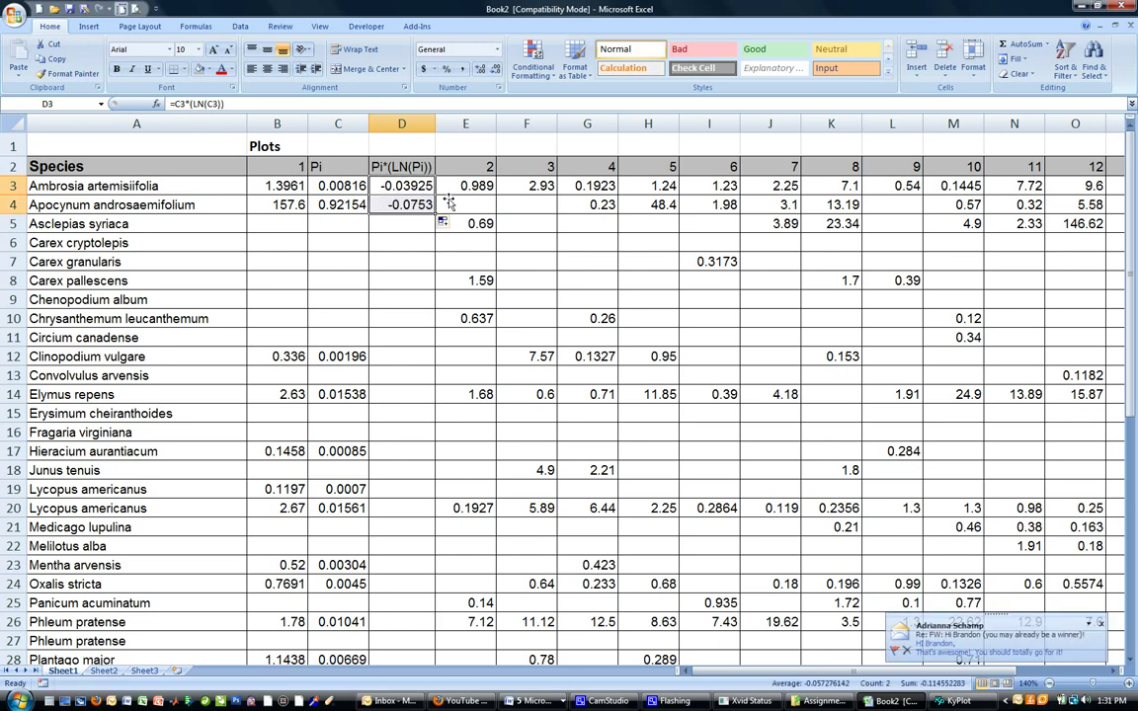
left_click_drag(436, 218, 432, 233)
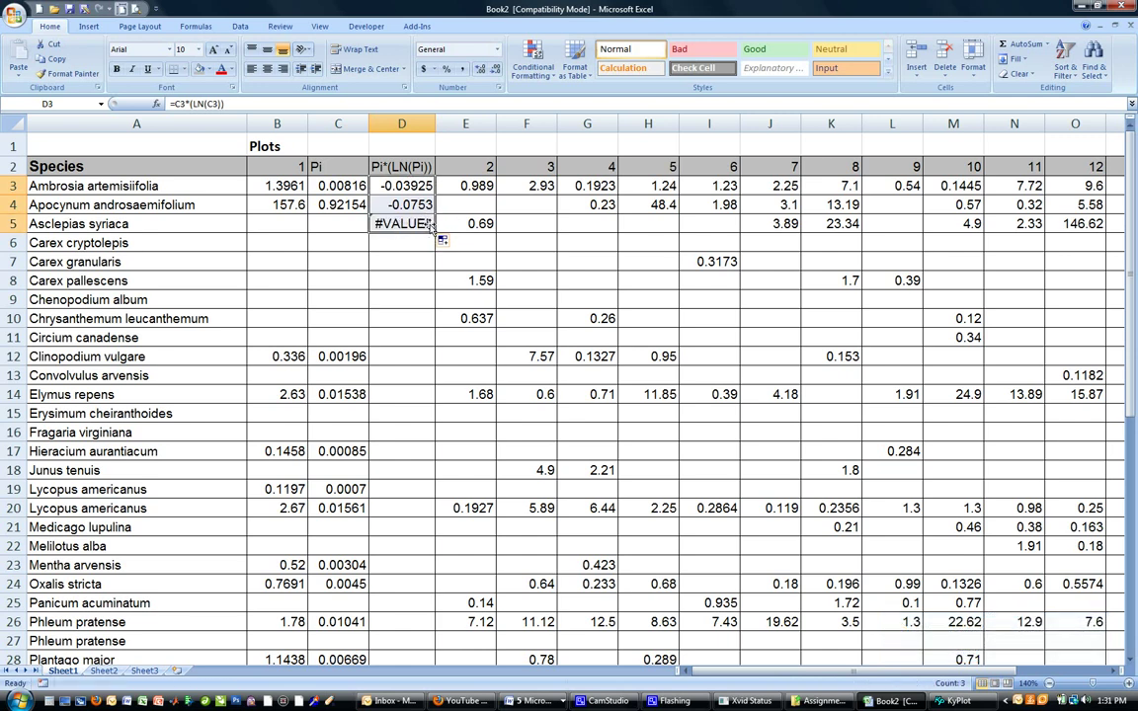
Change the D3 formula to =IF(C3<>"",C3*(LN(C3)),"") so that blank Pi cells give a blank
left_click(405, 191)
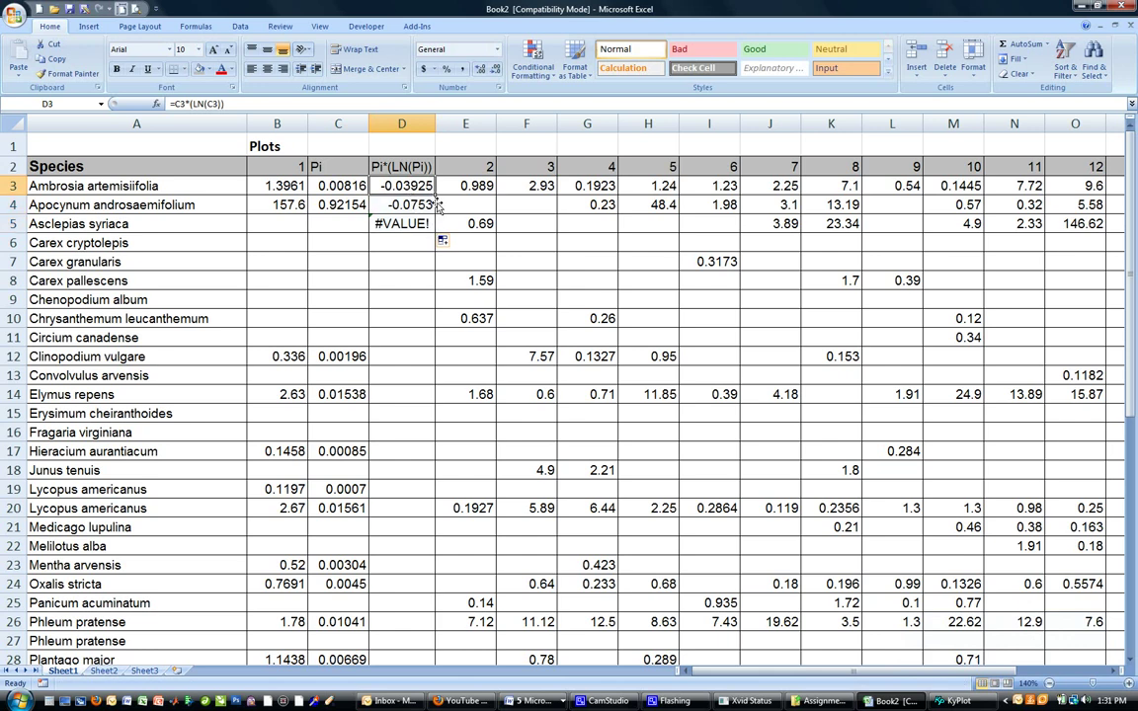
left_click(179, 104)
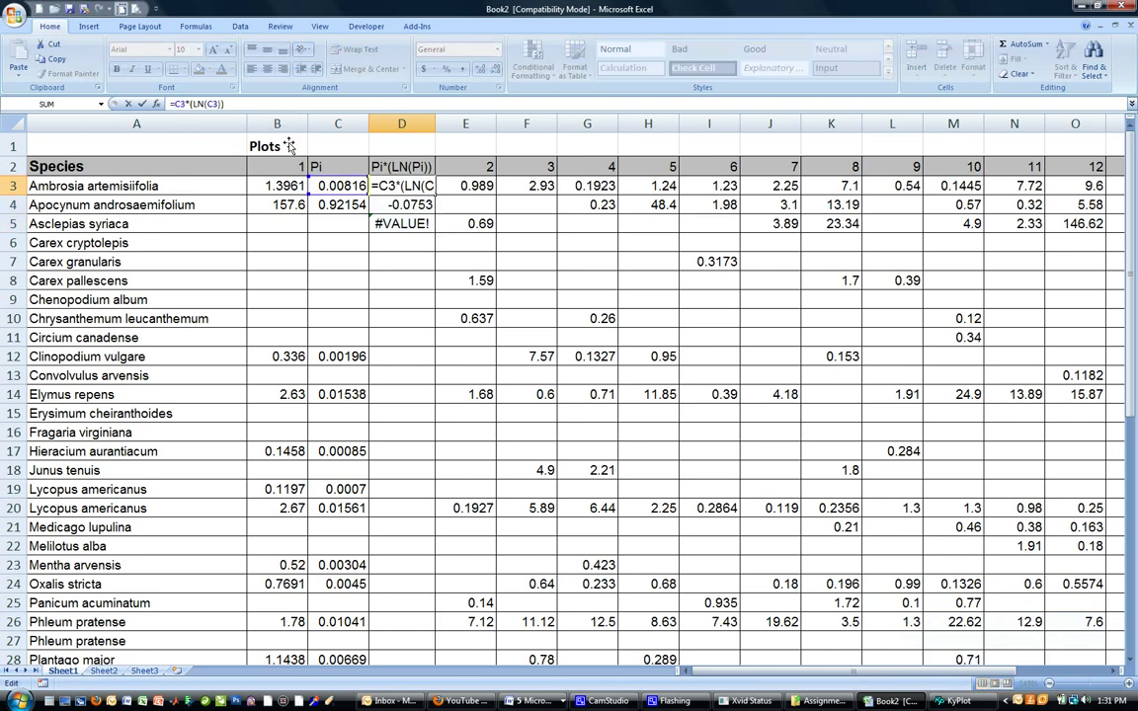
type("if")
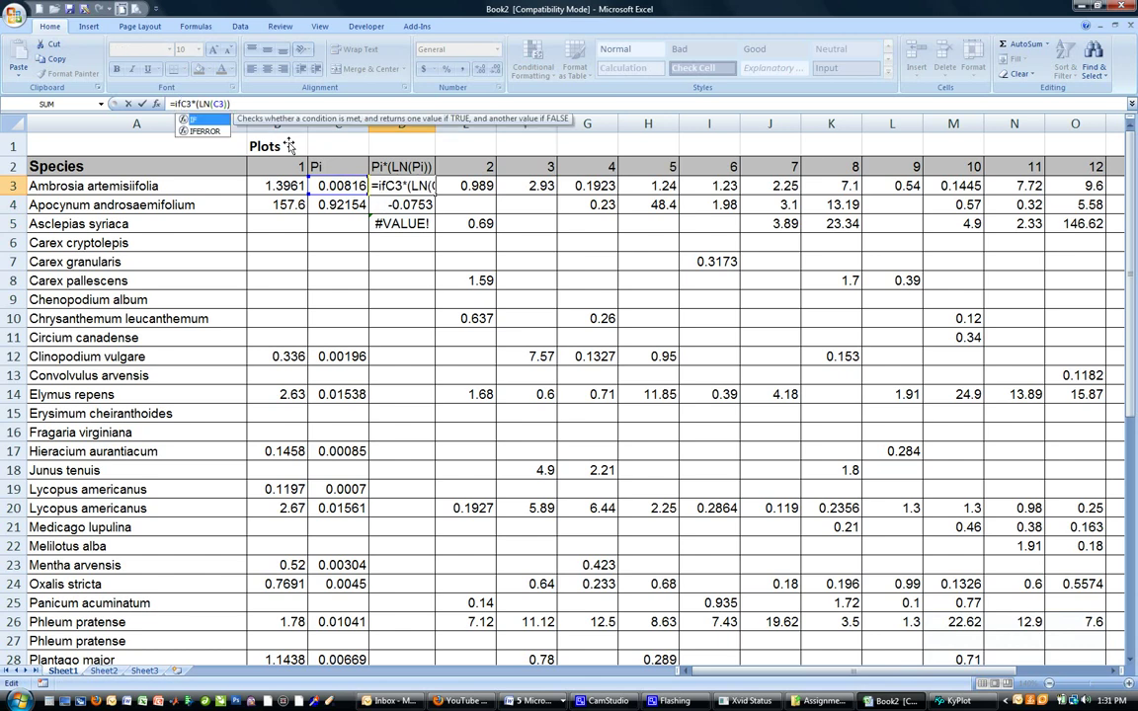
type("(")
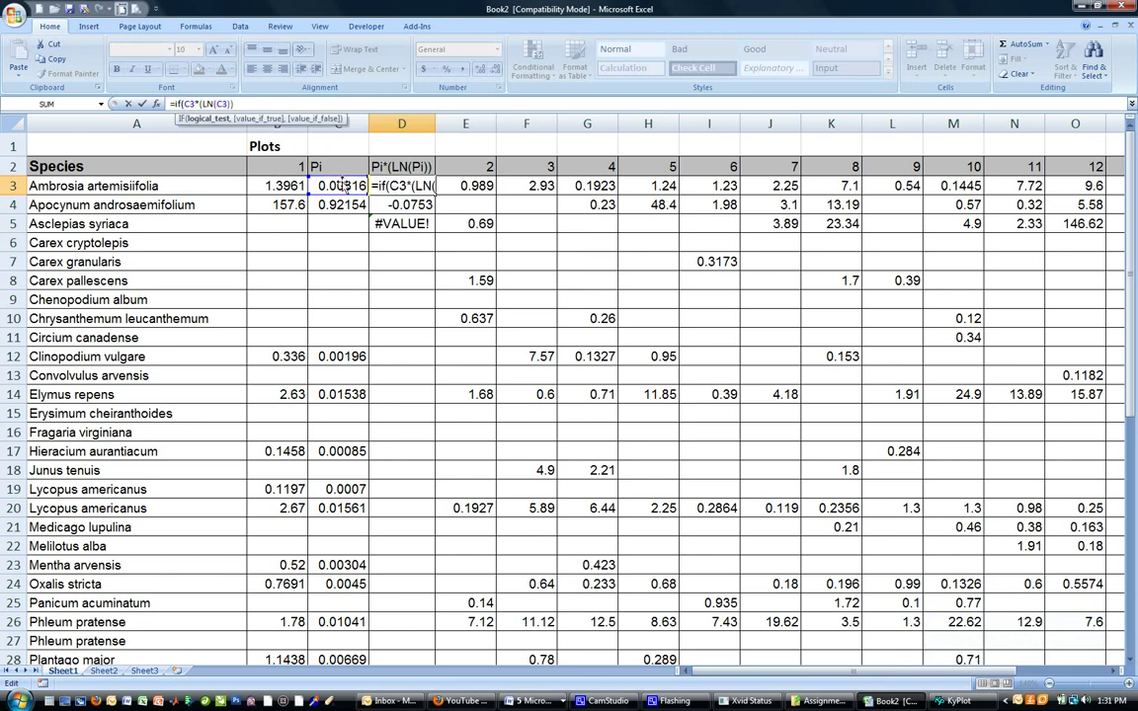
left_click(339, 186)
type("<>\"\"")
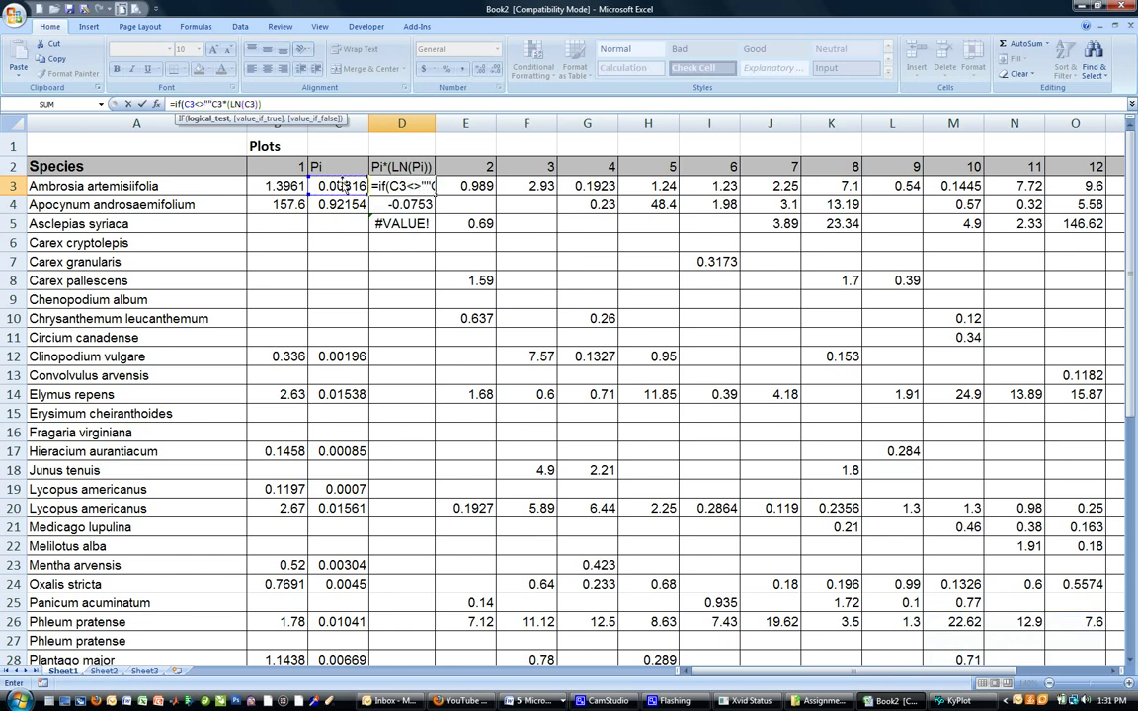
type(",")
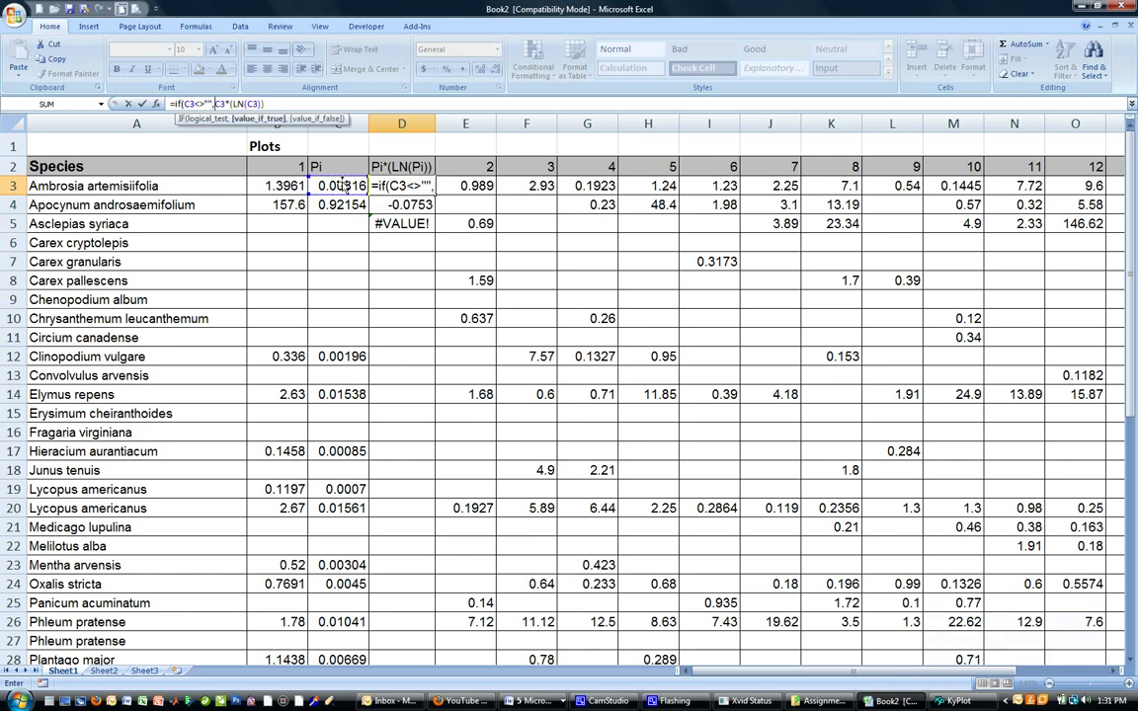
left_click(278, 104)
type(",")
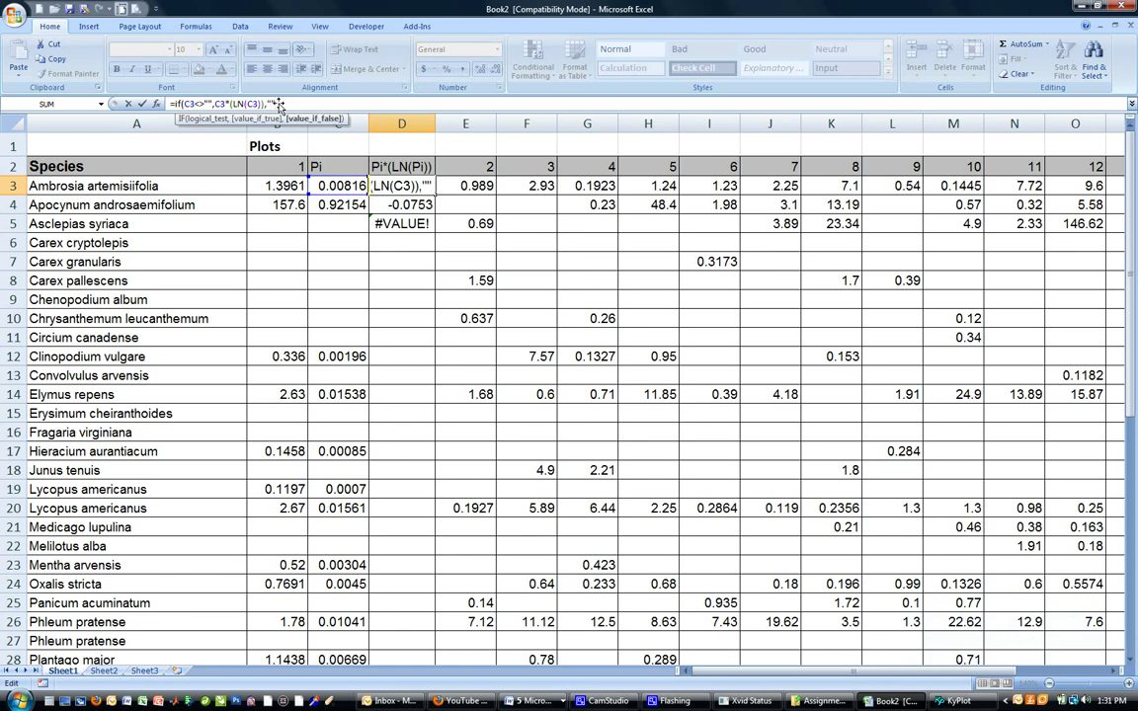
type("\"\")")
key("ctrl+Return")
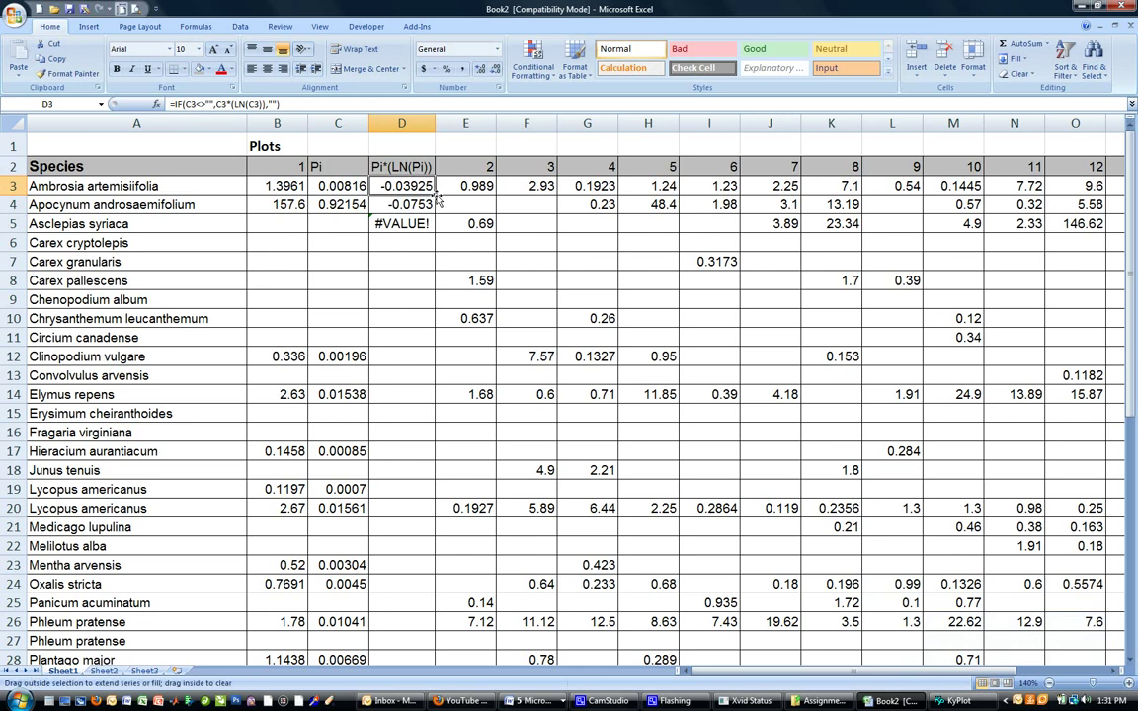
Fill the IF formula from D3 down the Pi*(LN(Pi)) column to D51, the last species row
left_click_drag(435, 194, 439, 294)
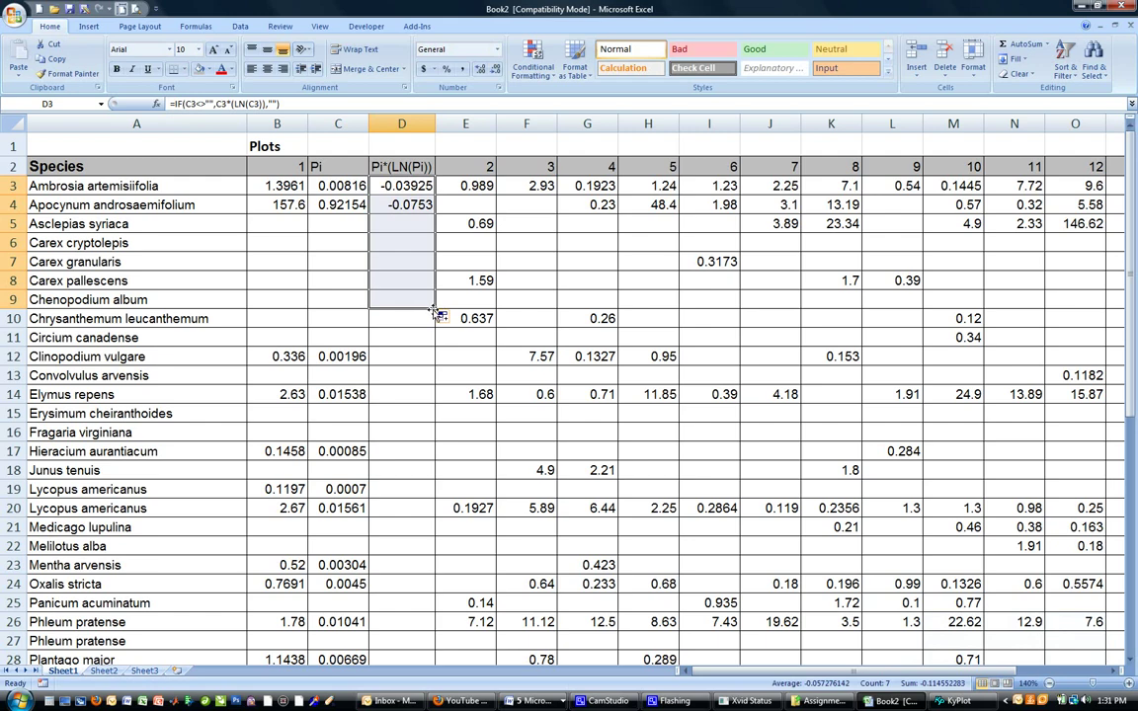
left_click_drag(435, 313, 432, 640)
scroll(400, 465, "up", 8)
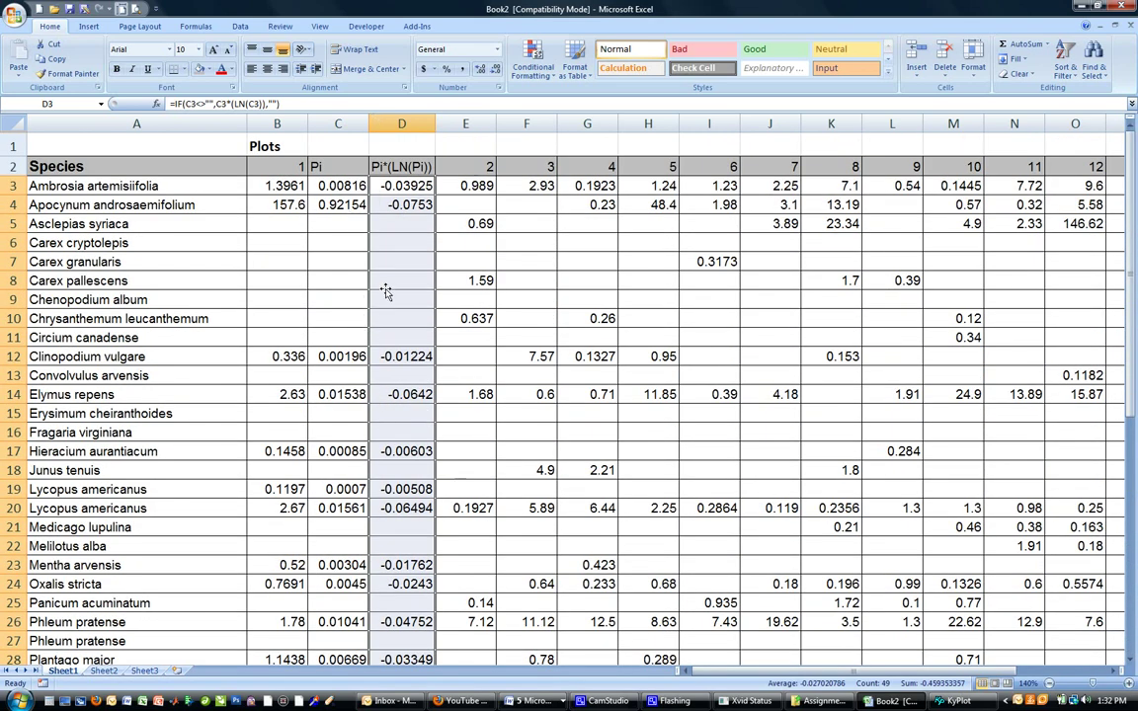
left_click(386, 285)
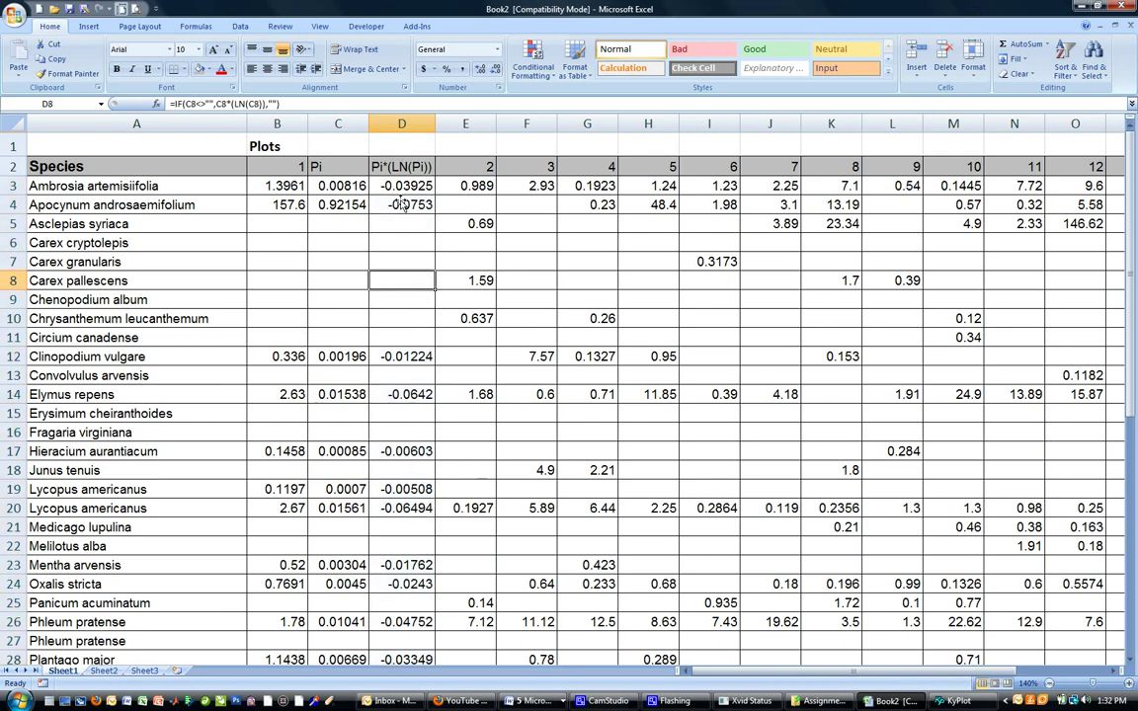
Label C53, below the species data, as SW Div
scroll(388, 233, "down", 4)
scroll(385, 247, "down", 5)
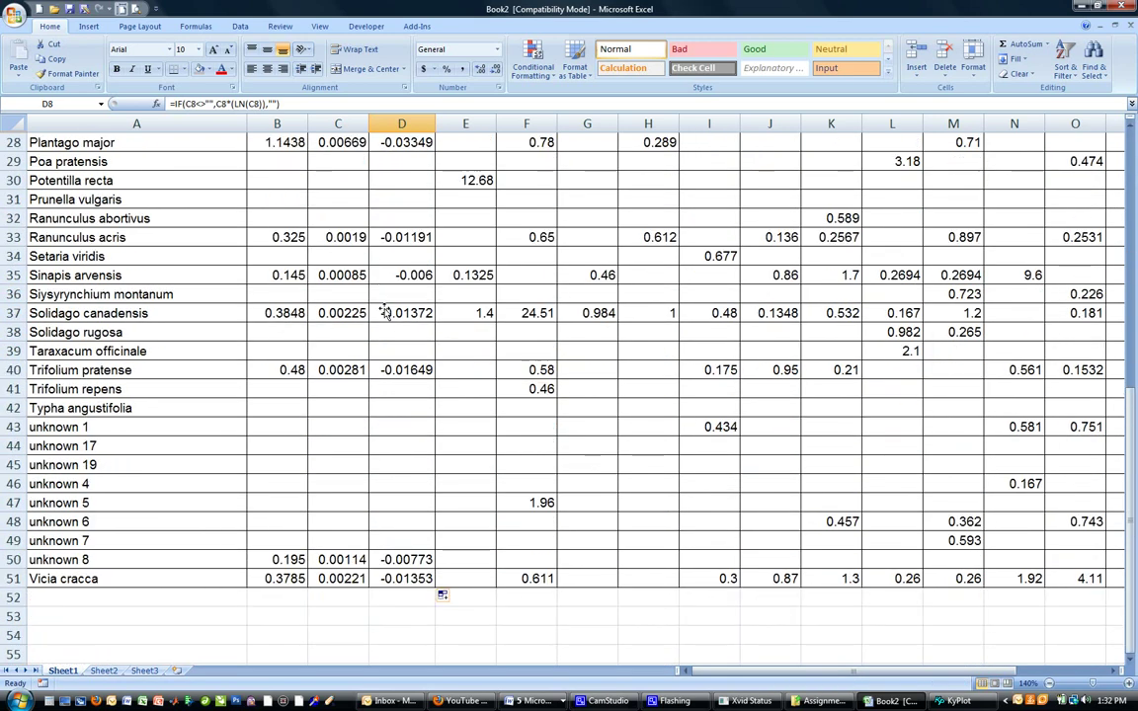
left_click(364, 617)
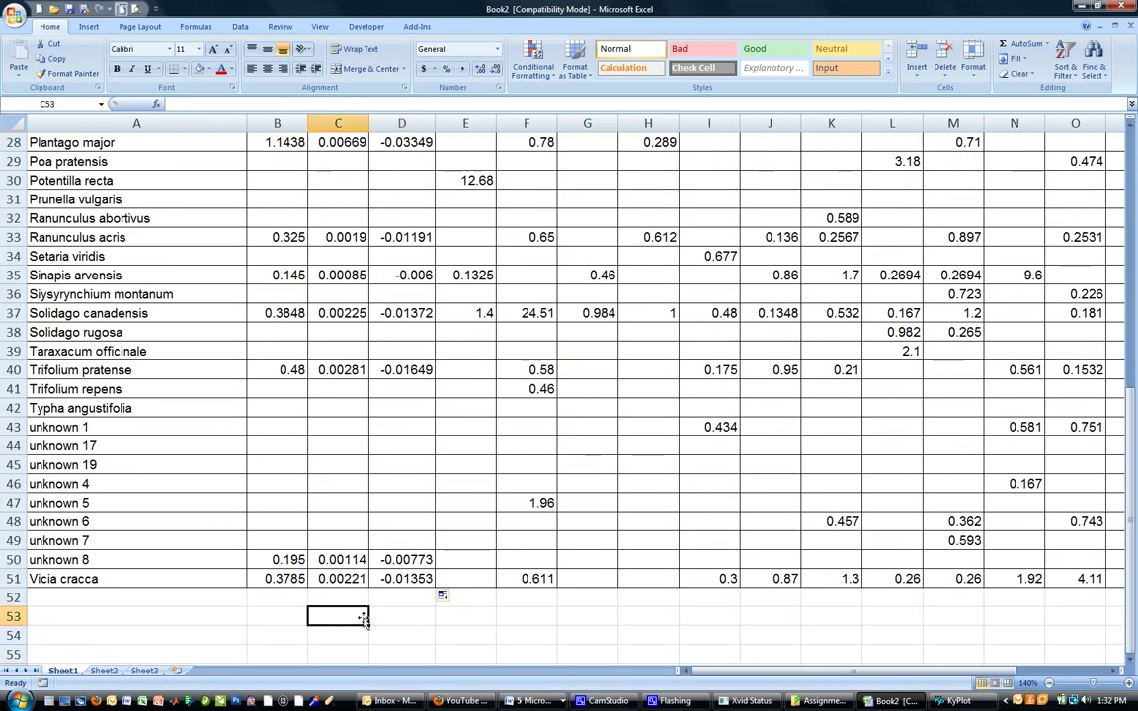
type("SW DI")
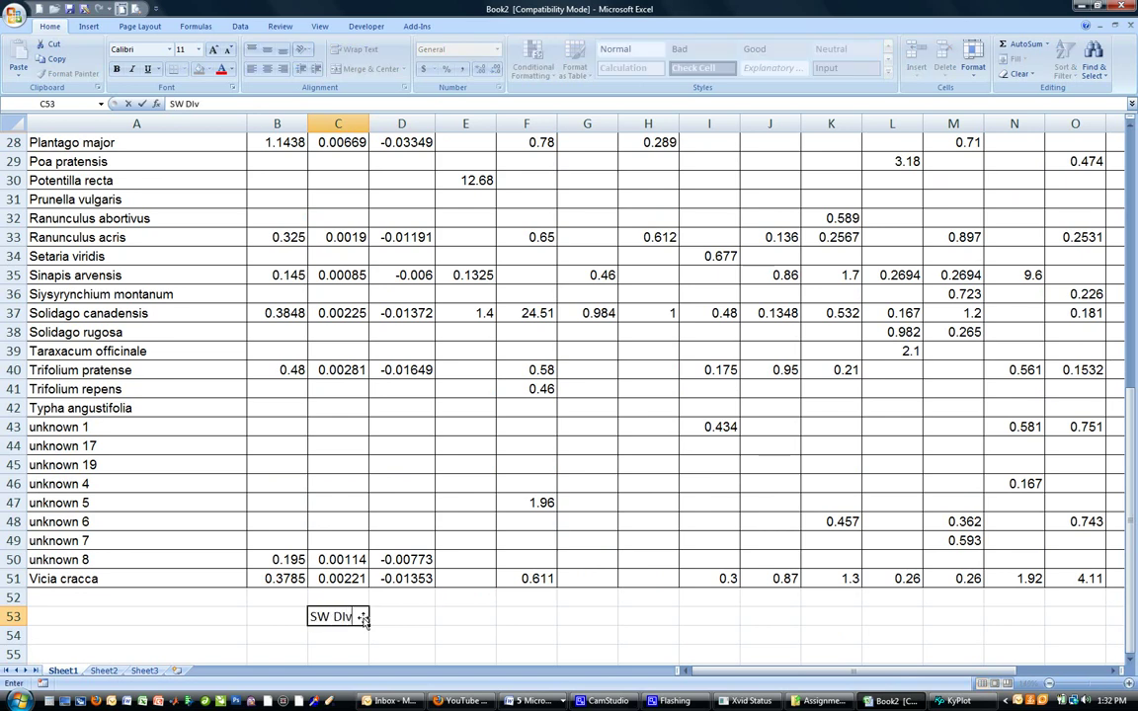
type("v")
key("BackSpace")
key("Tab")
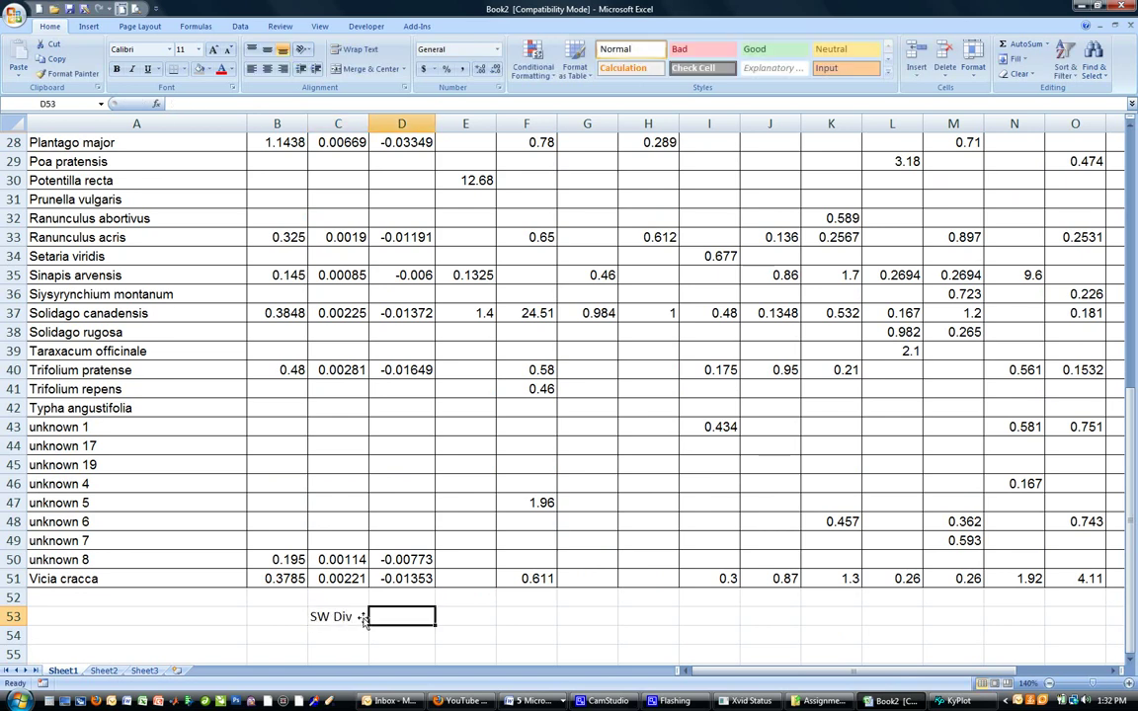
Enter =SUM(D3:D51) in D53 to total the Pi*(LN(Pi)) column beside the SW Div label
type("=sum(")
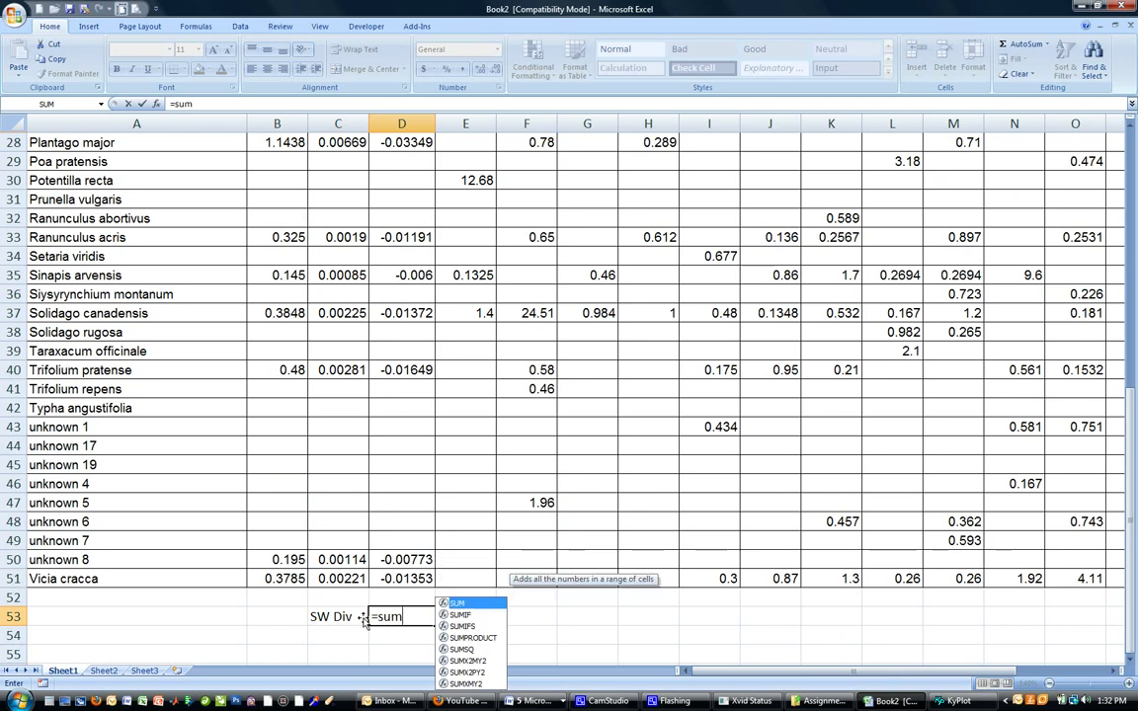
key("Up")
key("Up")
key("ctrl+shift+Up")
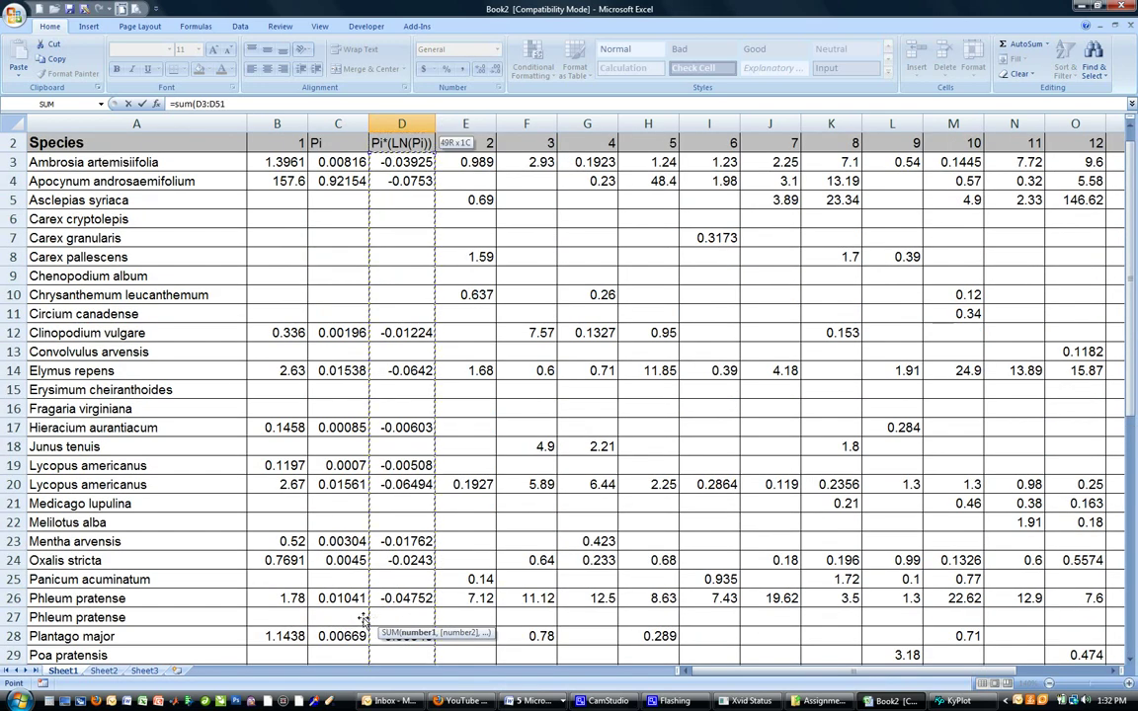
type(")")
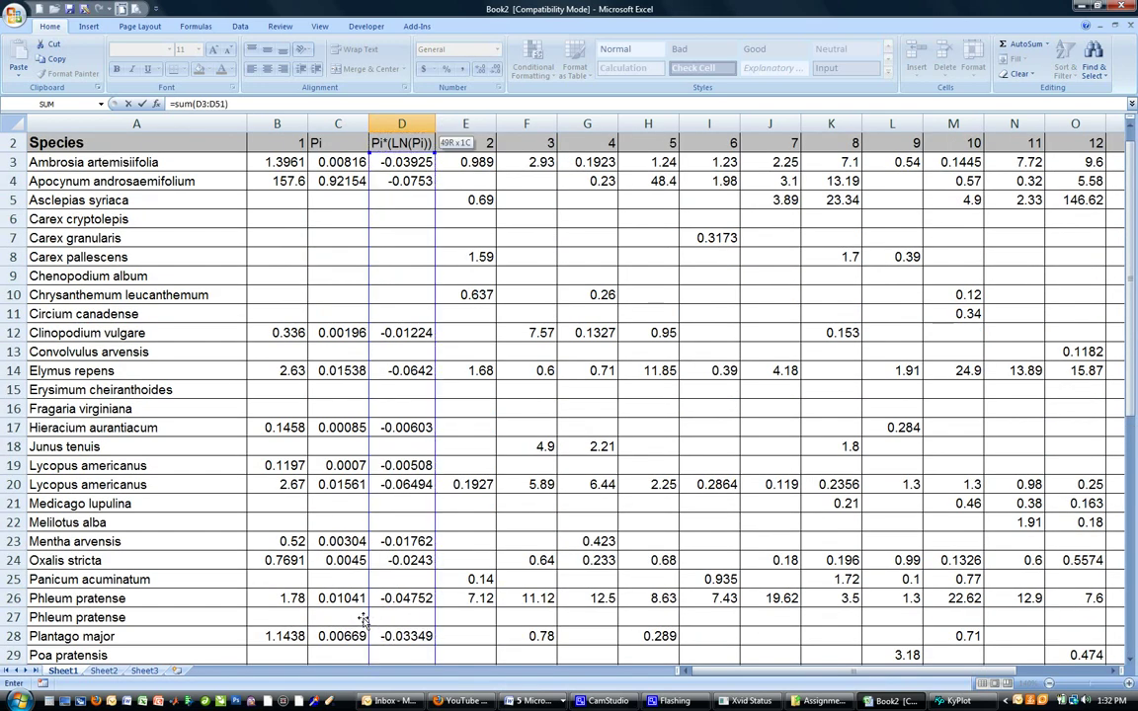
key("Return")
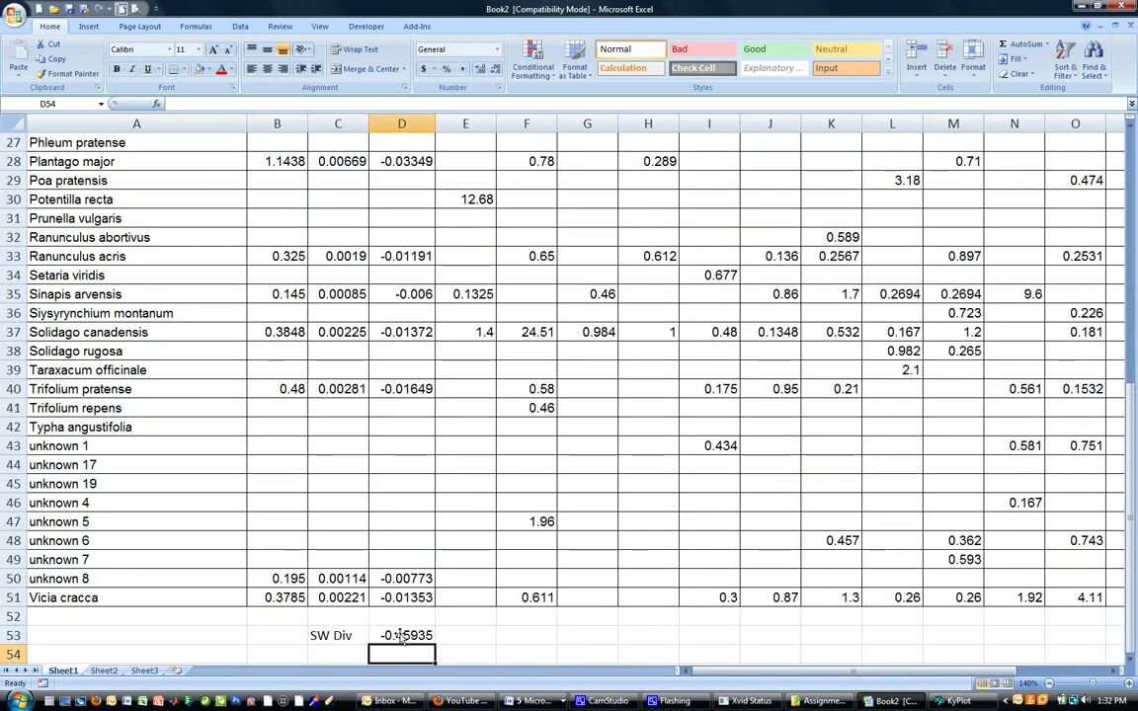
Change the SW Div formula in D53 to =-SUM(D3:D51) to reverse the sign of the total
left_click(405, 635)
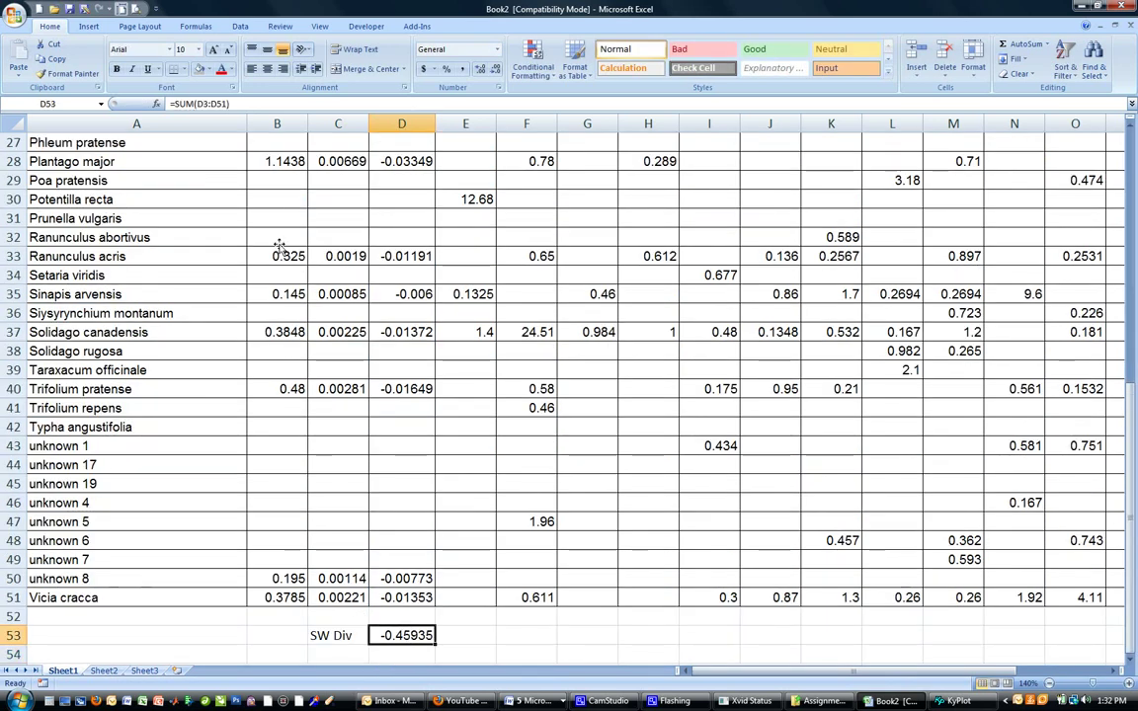
left_click(175, 105)
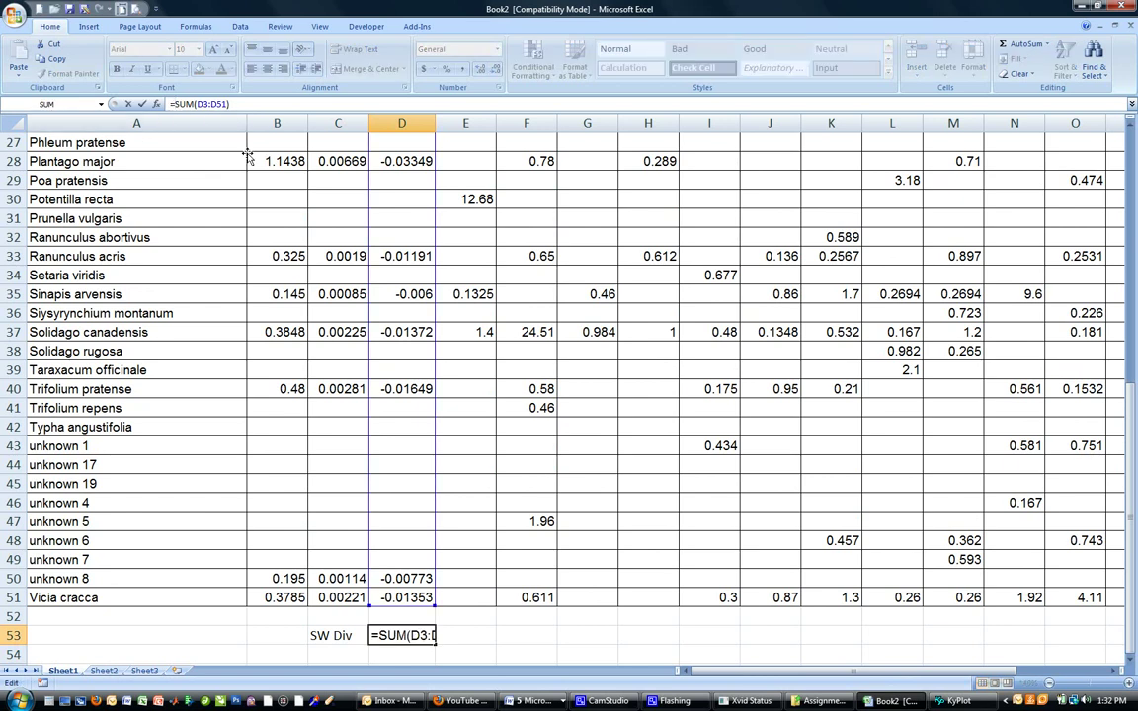
type("-")
key("Return")
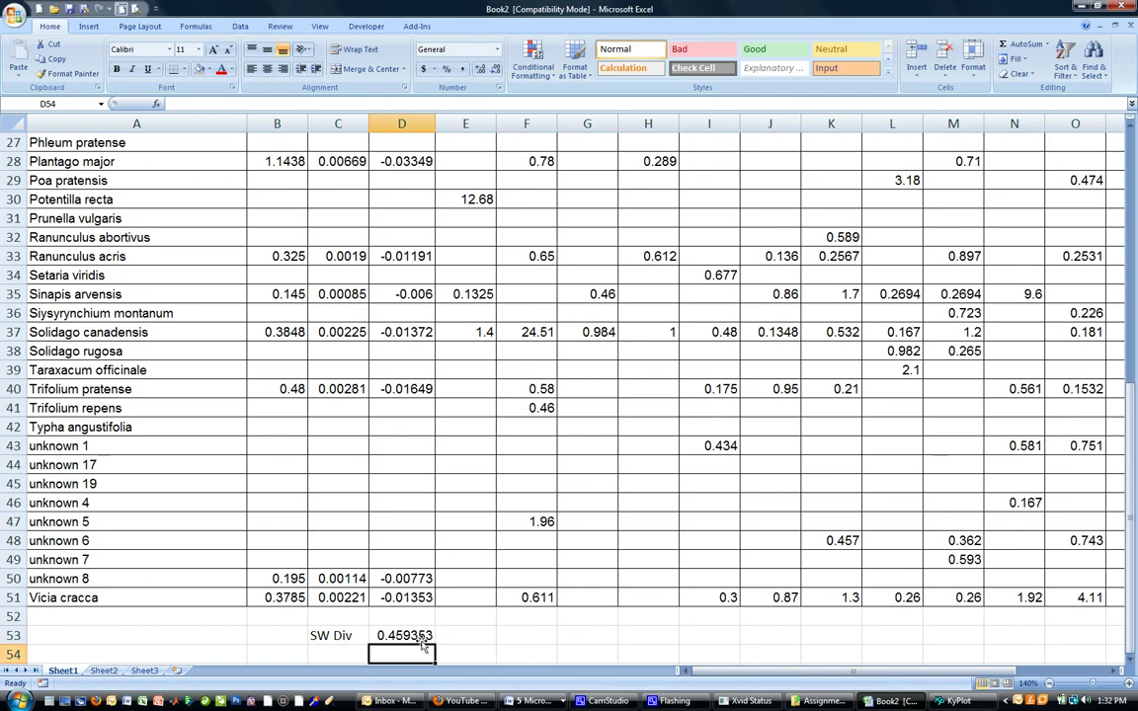
Insert two blank columns between the plot 2 and plot 3 columns
scroll(454, 553, "up", 8)
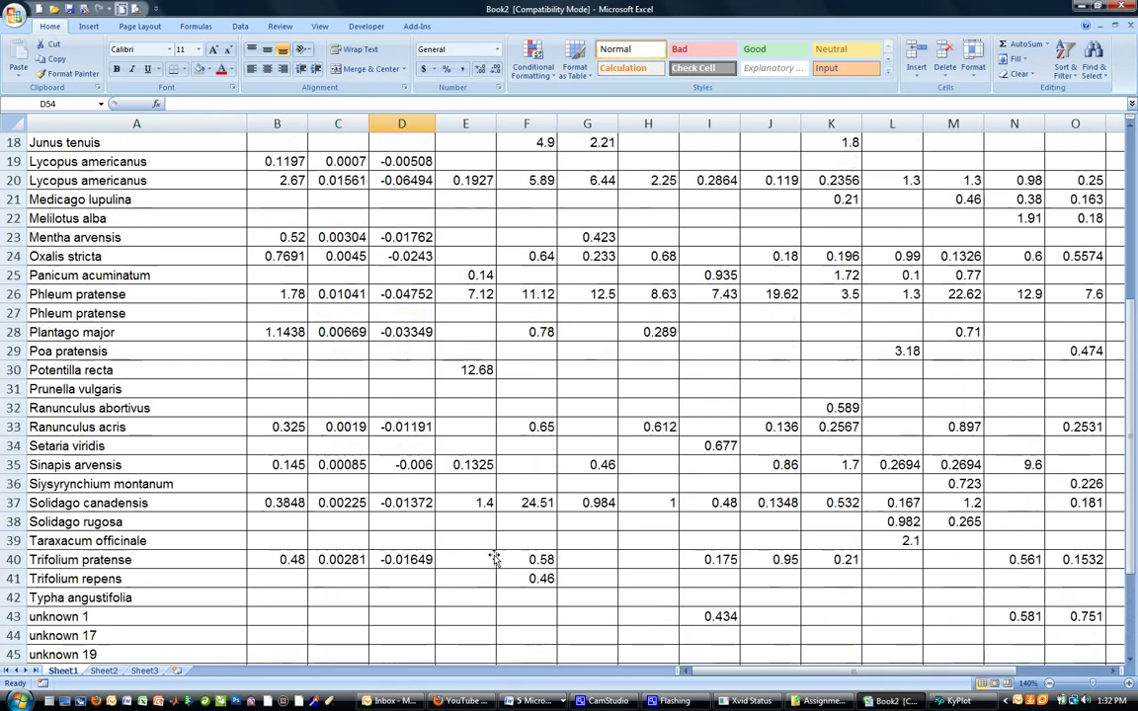
scroll(483, 524, "up", 1)
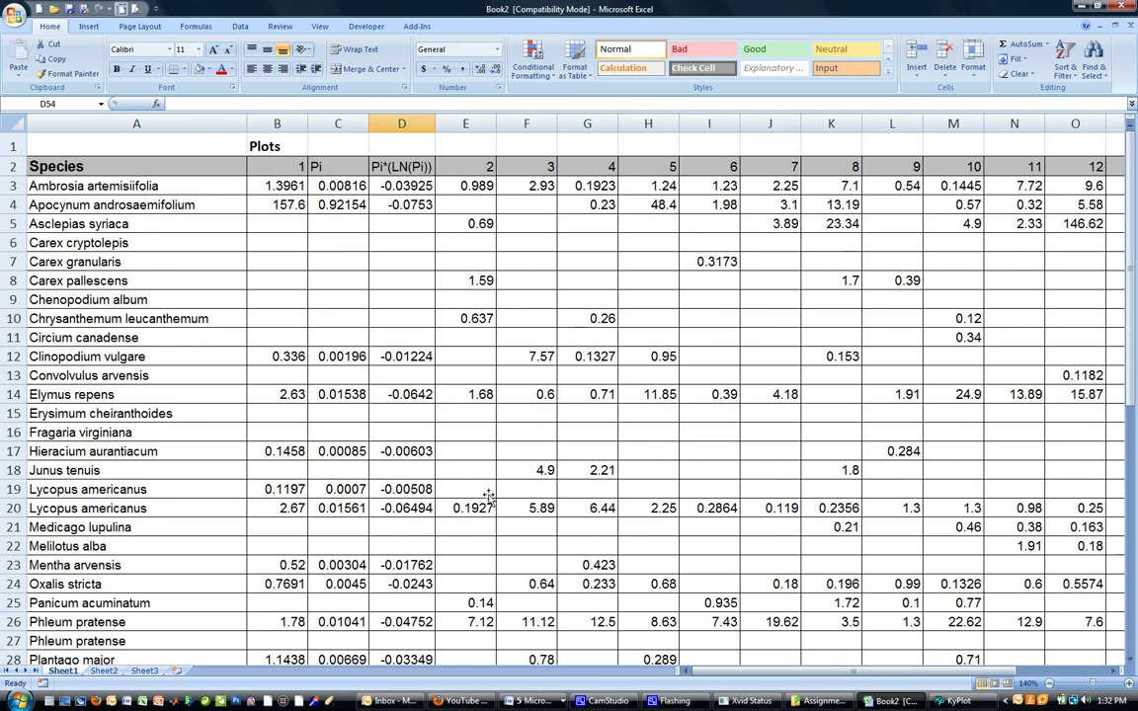
right_click(534, 128)
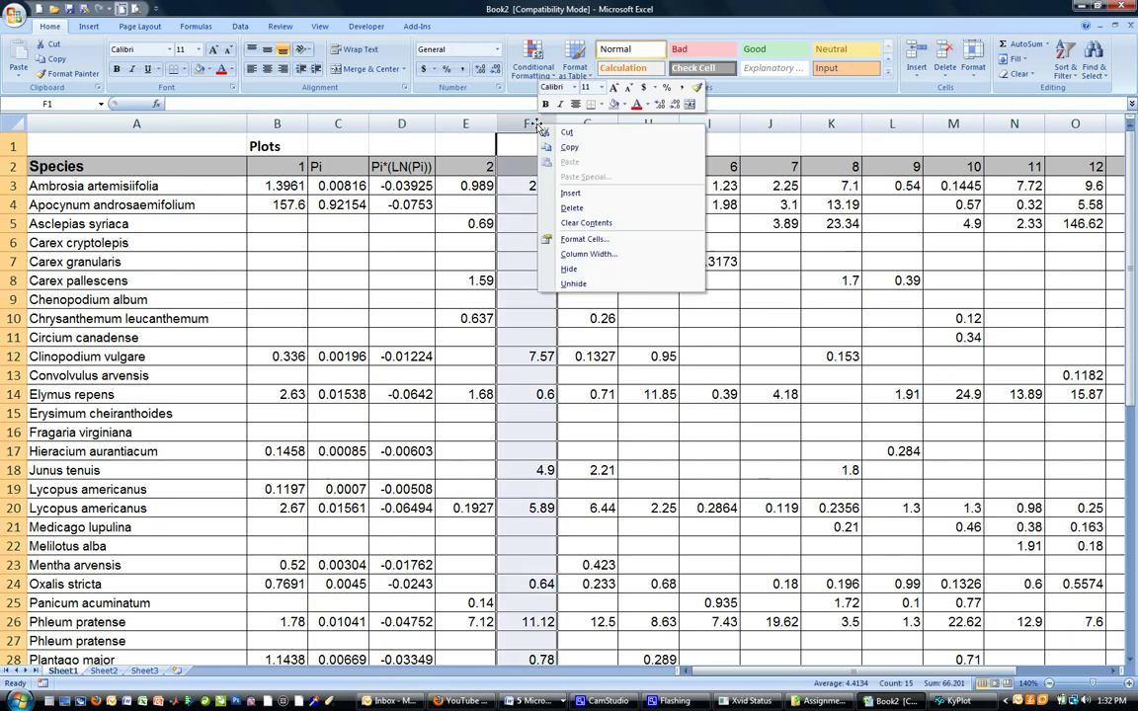
left_click(572, 194)
key("F4")
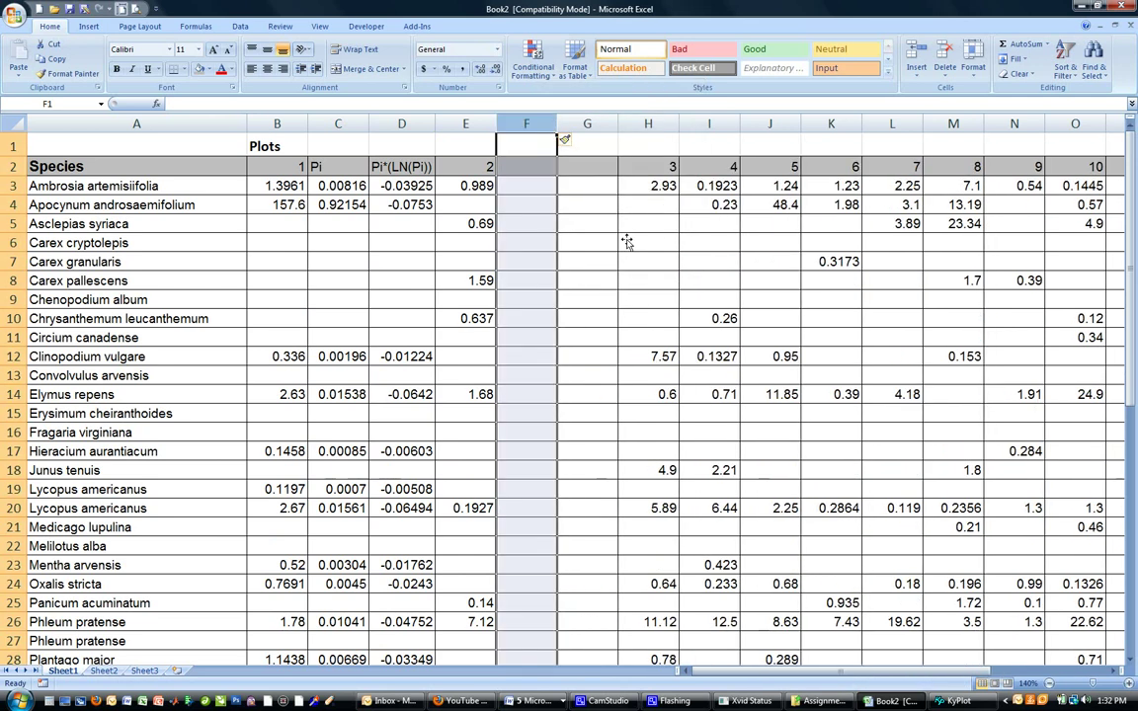
Copy plot 1's Pi and Pi*(LN(Pi)) formulas from C3:D3 into F3:G3 for plot 2
left_click(359, 188)
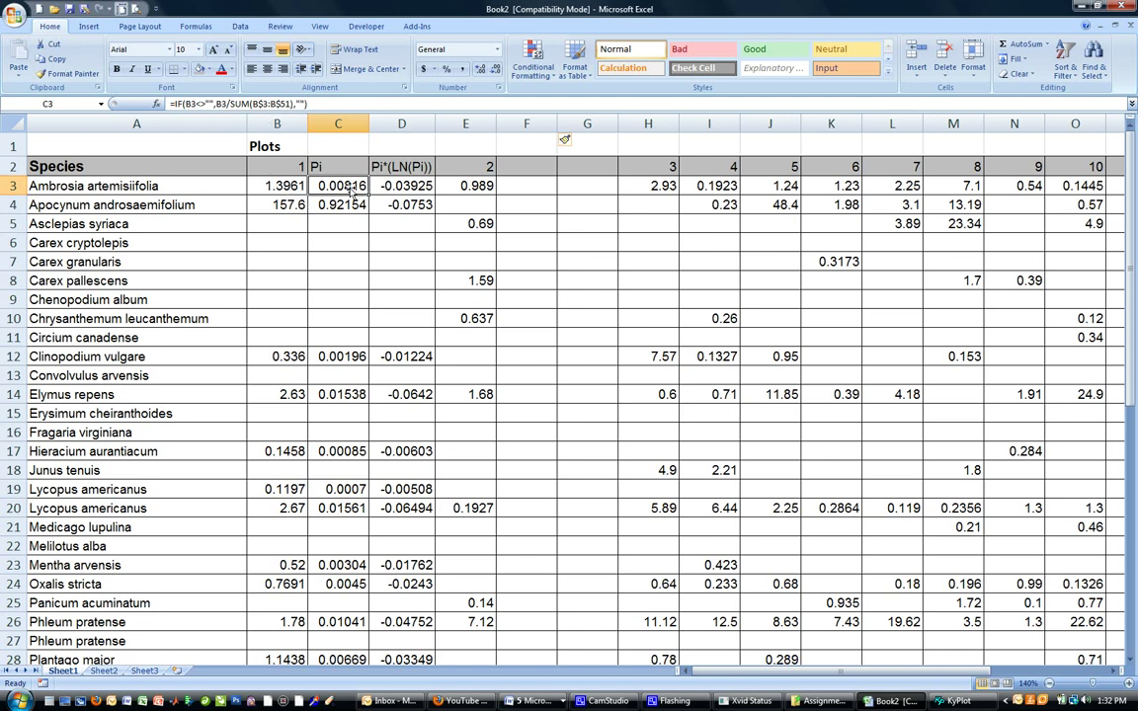
key("shift+Right")
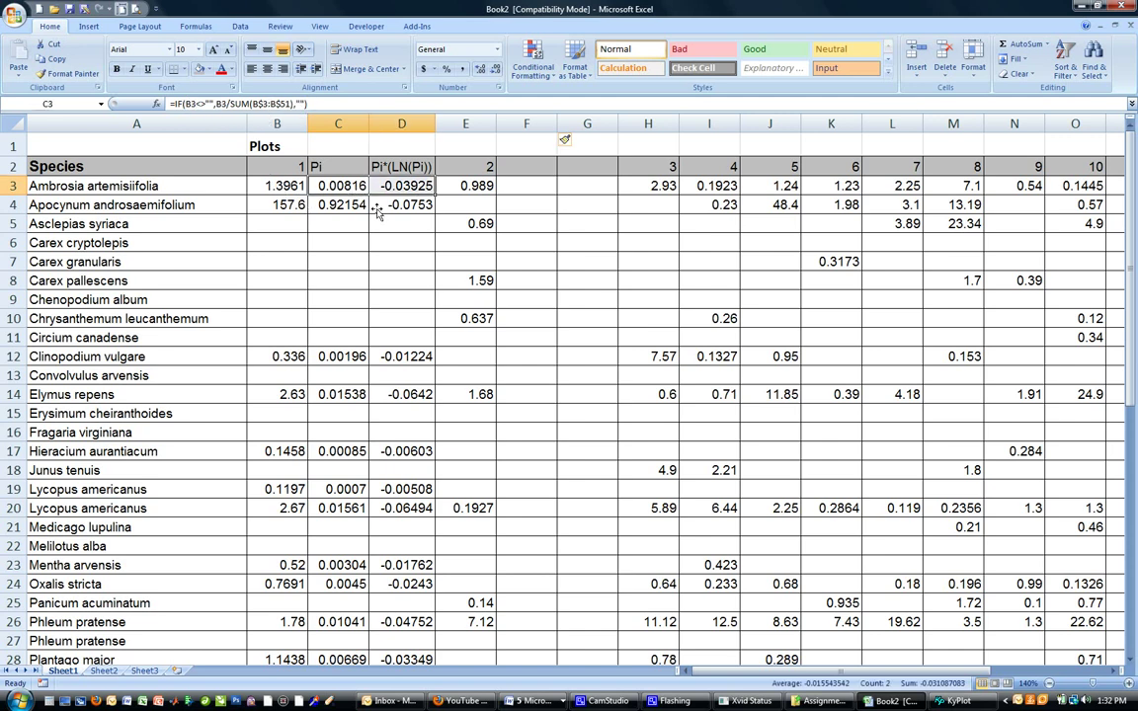
key("ctrl+c")
left_click(520, 187)
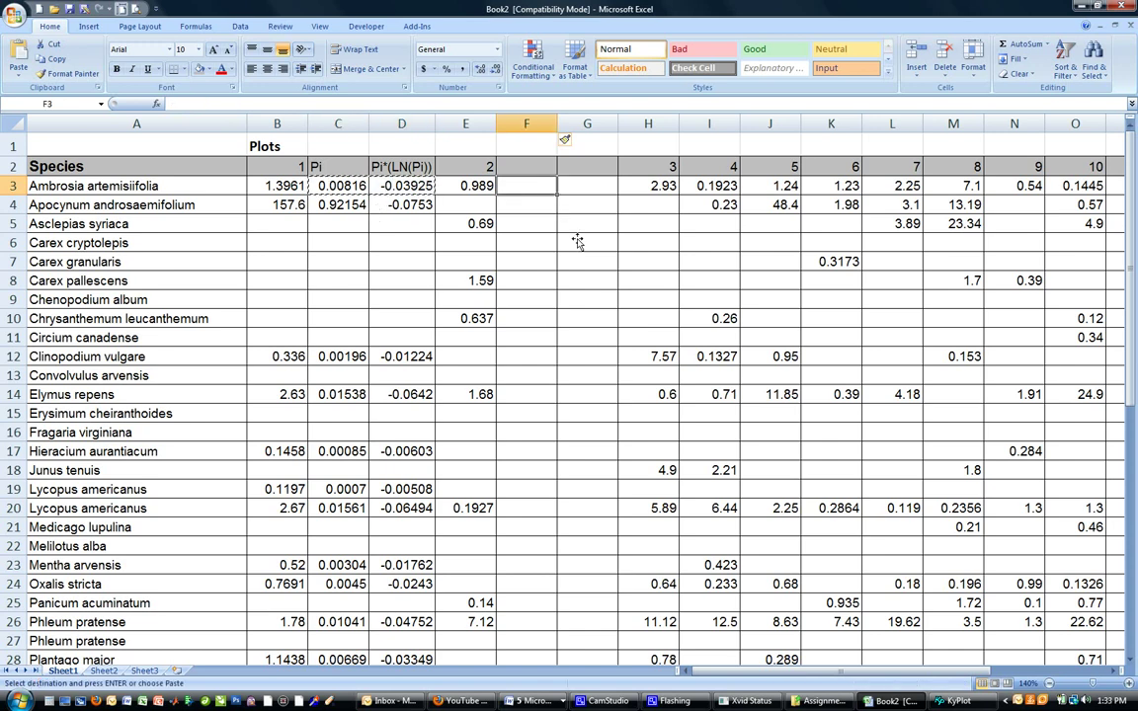
key("ctrl+v")
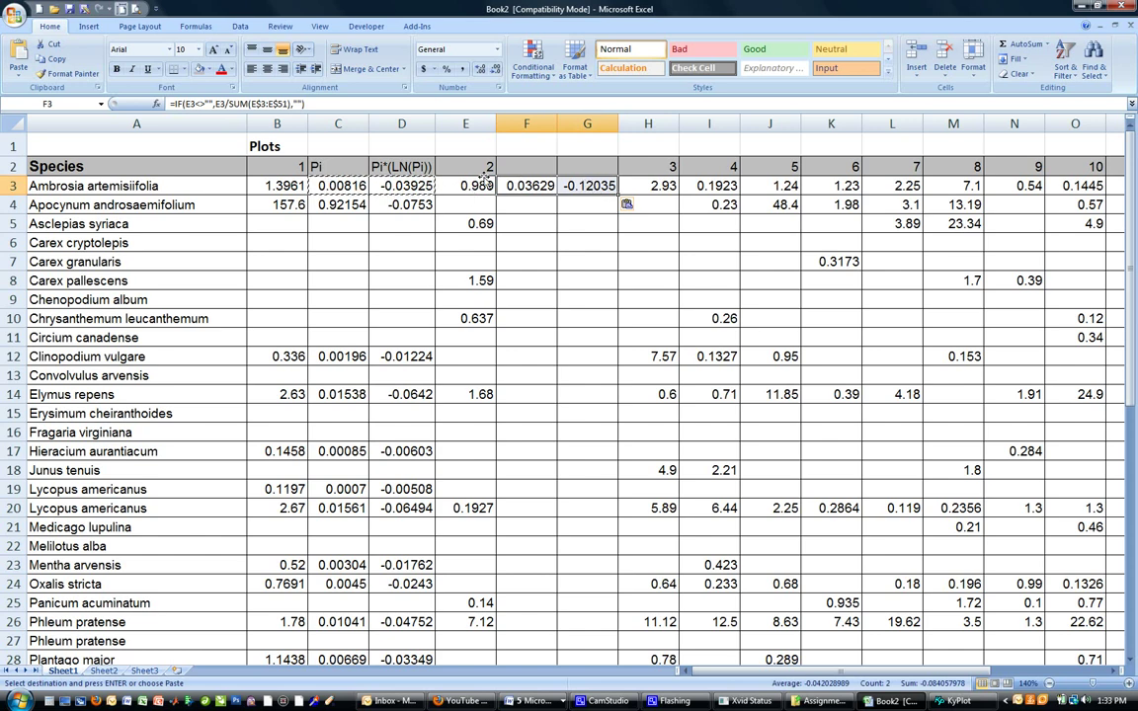
Copy plot 1's full Pi and Pi*(LN(Pi)) formula block C3:D51 into plot 2's blank columns, starting at F3
left_click(338, 187)
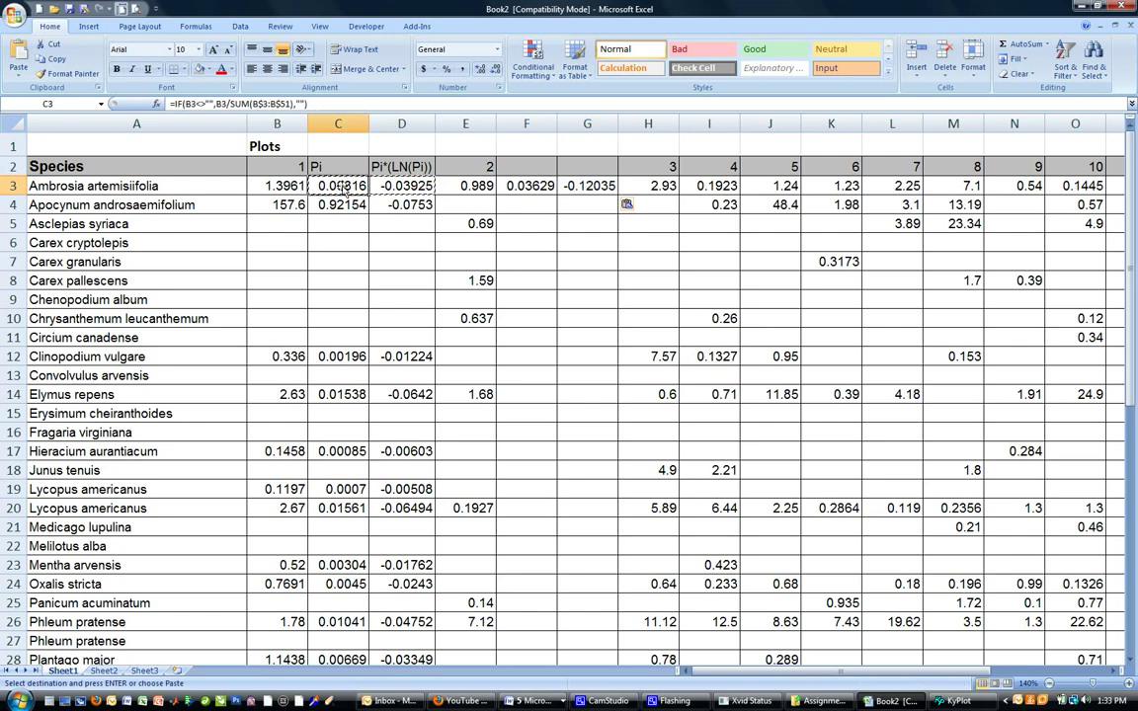
key("ctrl+shift+Right")
key("Left")
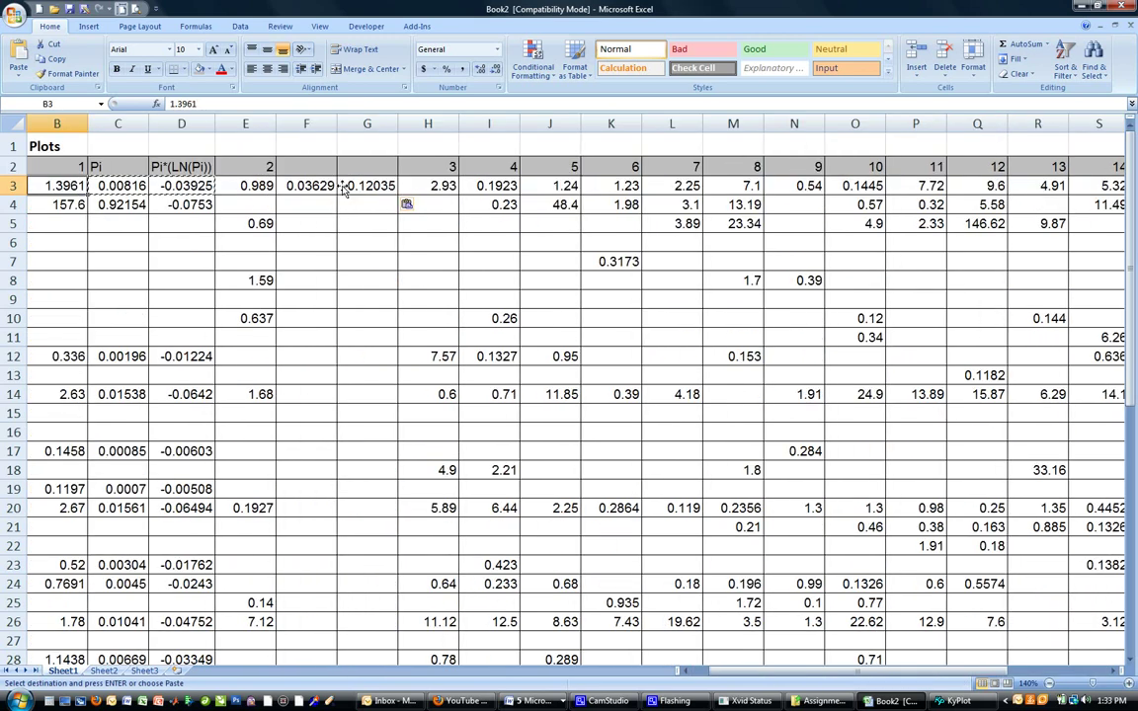
key("Left")
key("Right")
key("Right")
left_click_drag(343, 188, 424, 660)
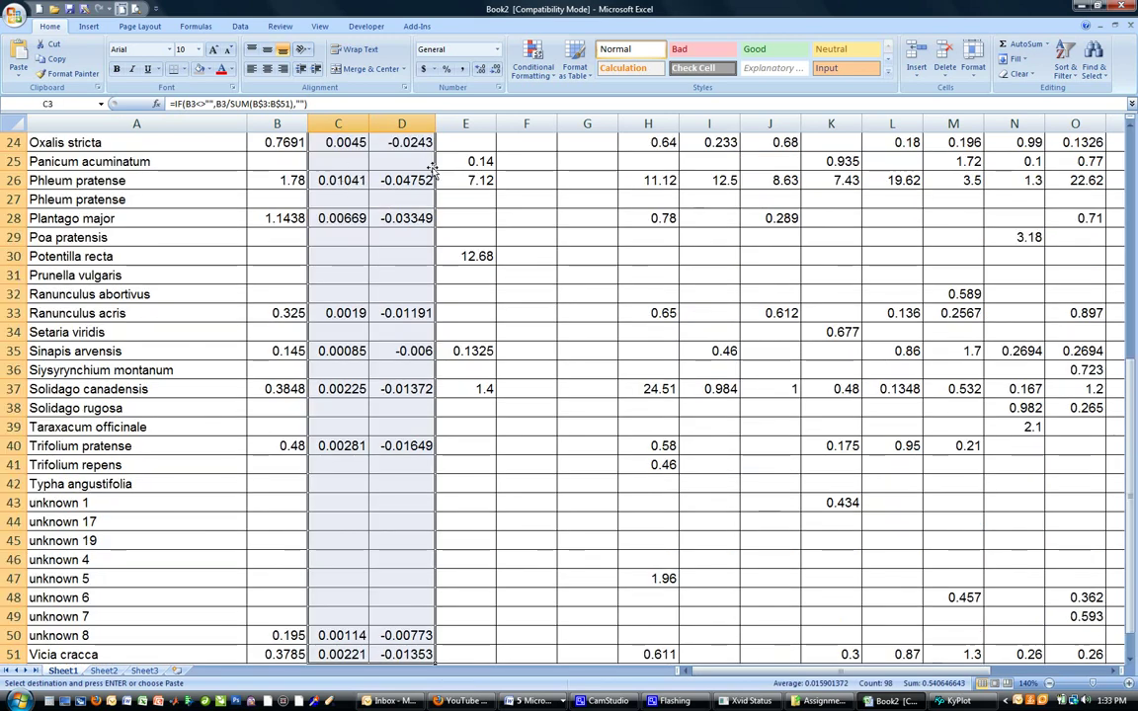
scroll(454, 173, "up", 8)
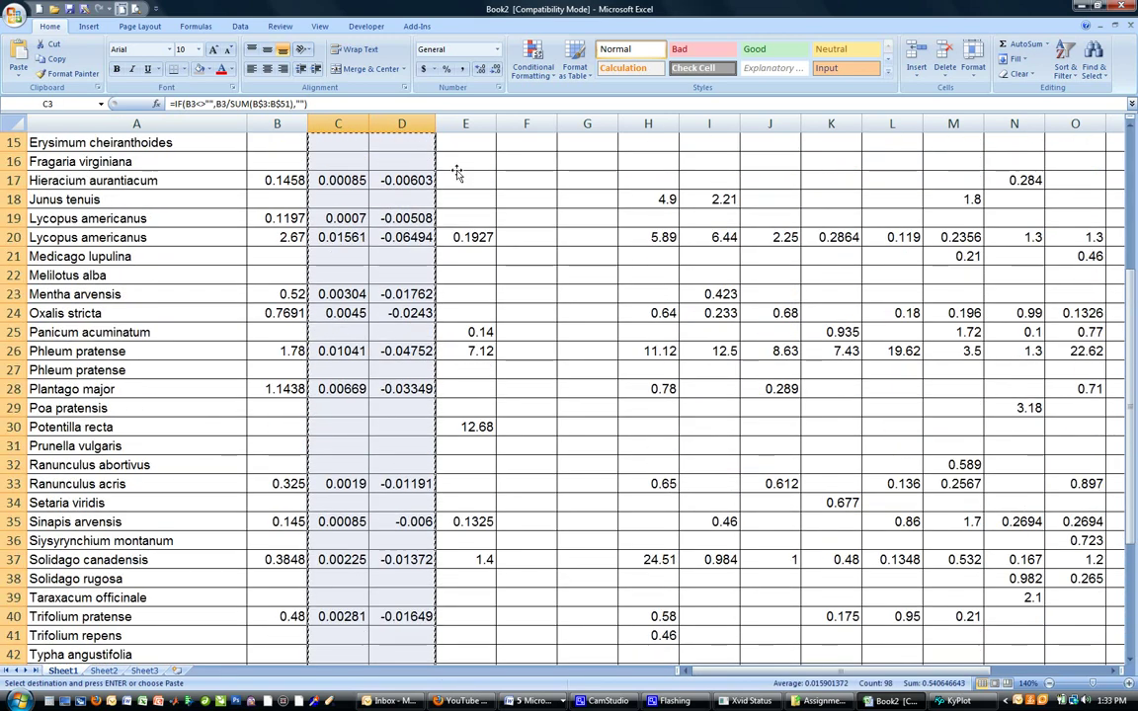
left_click(534, 183)
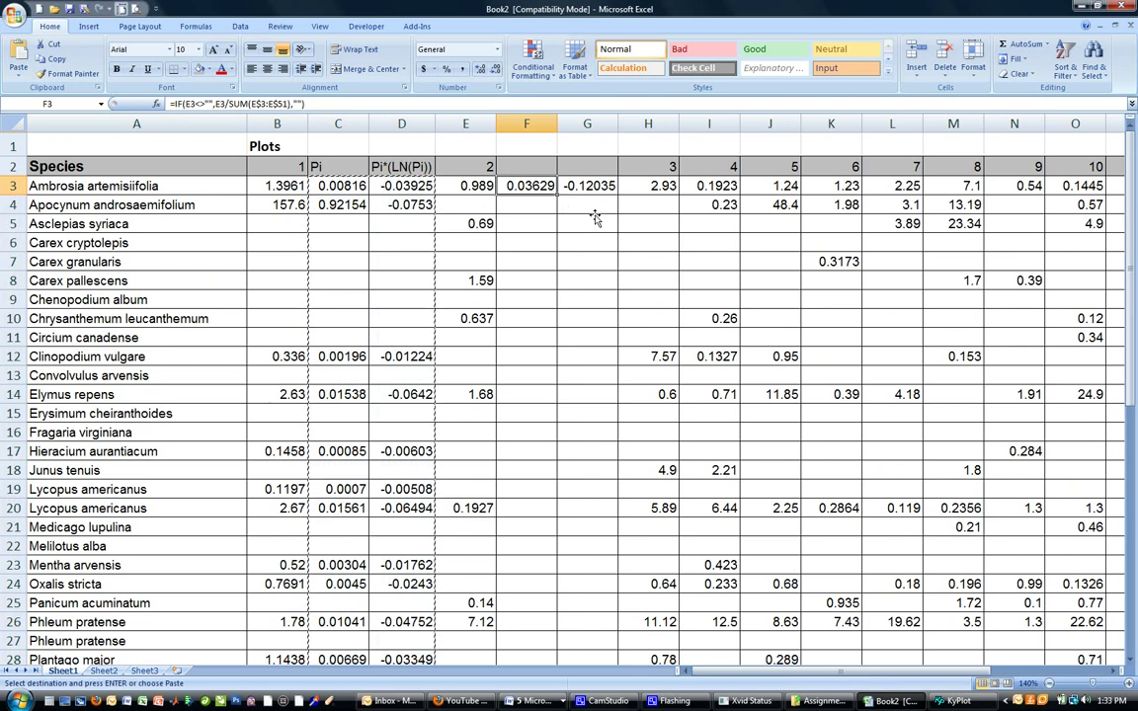
key("ctrl+v")
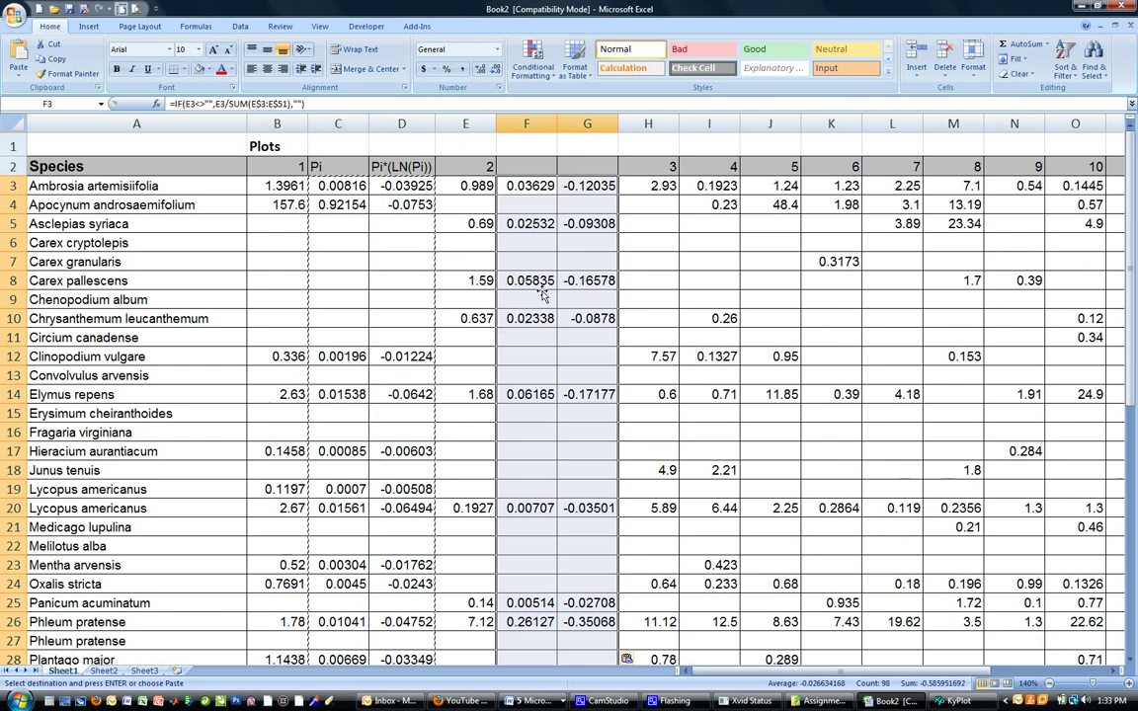
Copy the Pi and Pi*(LN(Pi)) headers from C2:D2 to F2:G2 above plot 2's calculation columns
left_click_drag(328, 164, 400, 166)
key("ctrl+c")
left_click(510, 168)
key("ctrl+v")
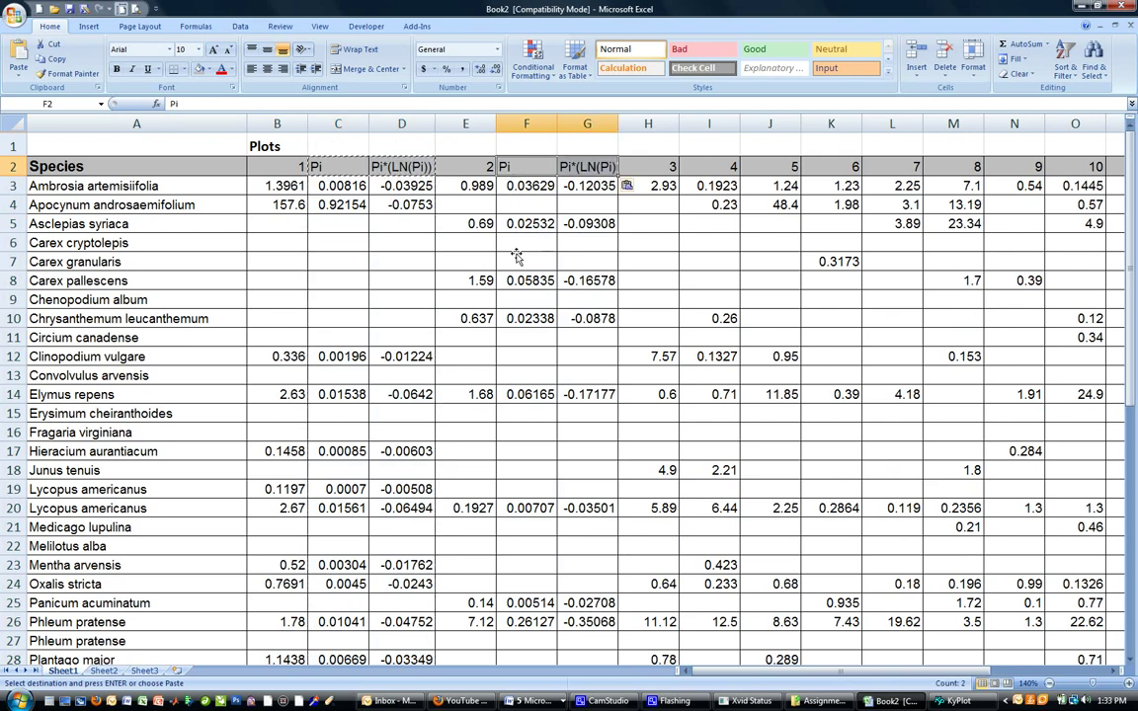
Copy plot 1's SW Div formula from D53 to G53 below plot 2's Pi*(LN(Pi)) column
scroll(526, 261, "down", 9)
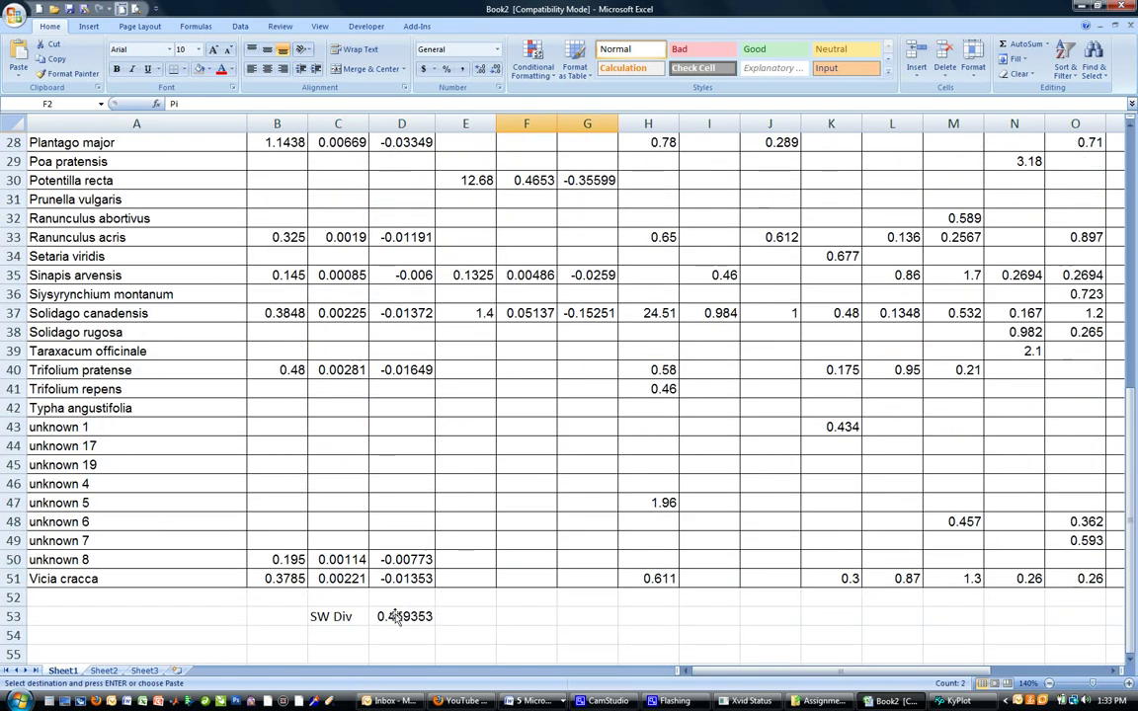
left_click(406, 616)
key("ctrl+c")
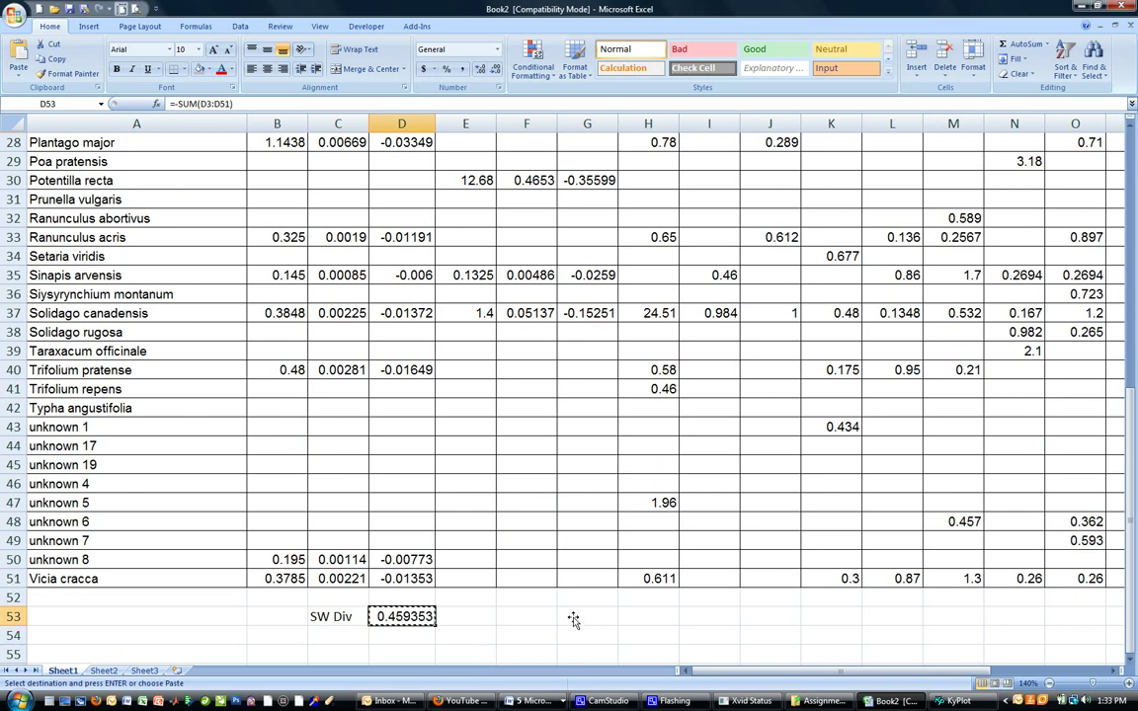
left_click(574, 617)
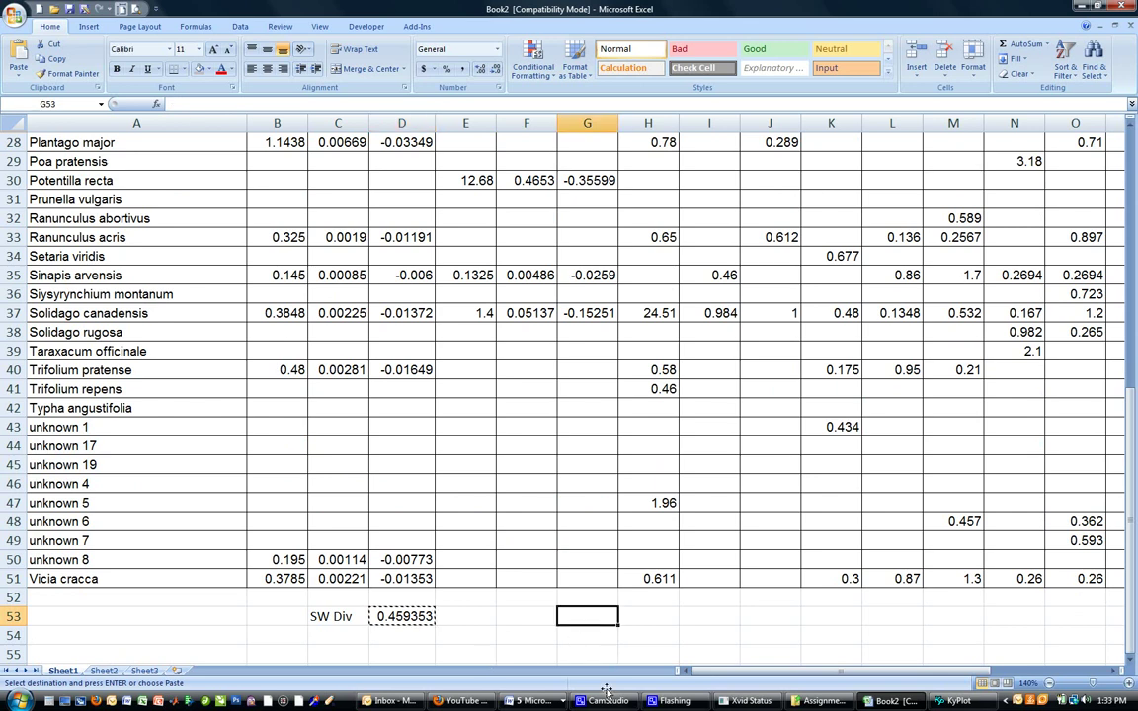
key("ctrl+v")
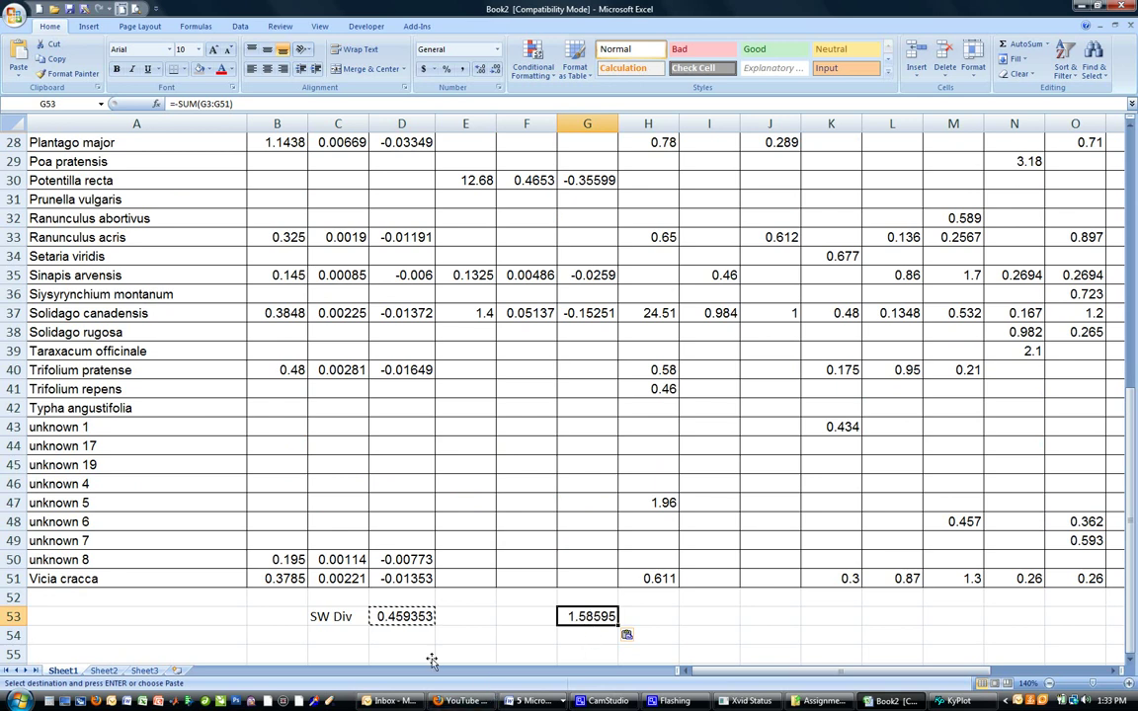
scroll(629, 580, "up", 9)
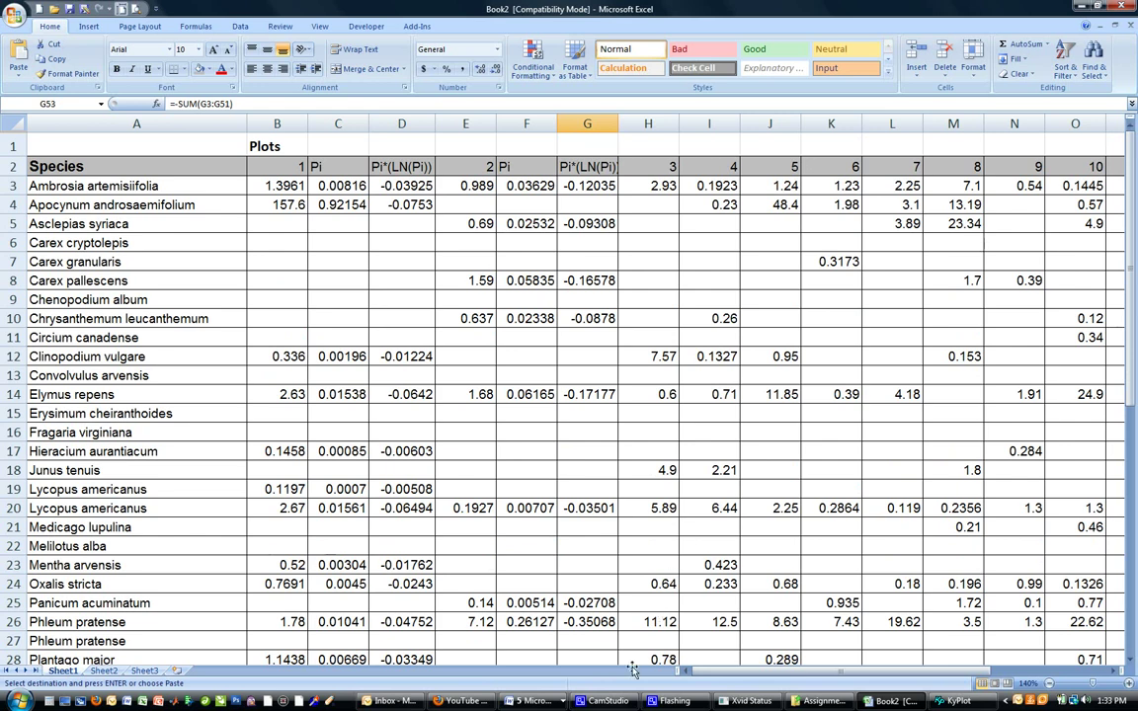
mouse_move(600, 701)
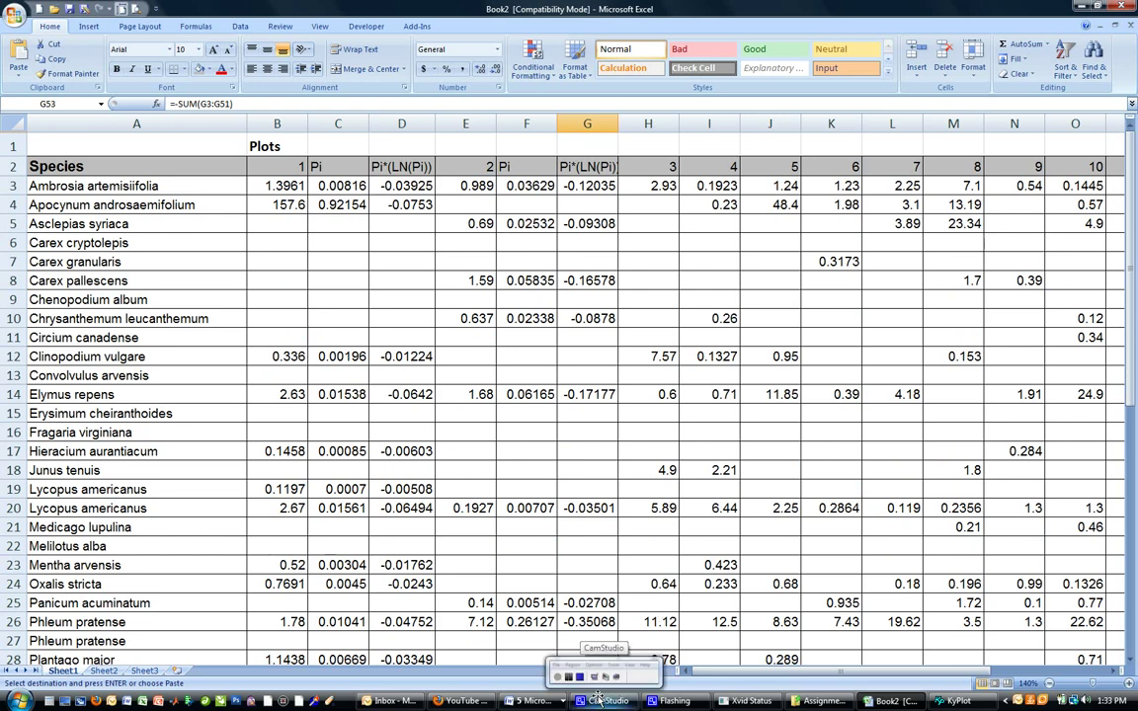